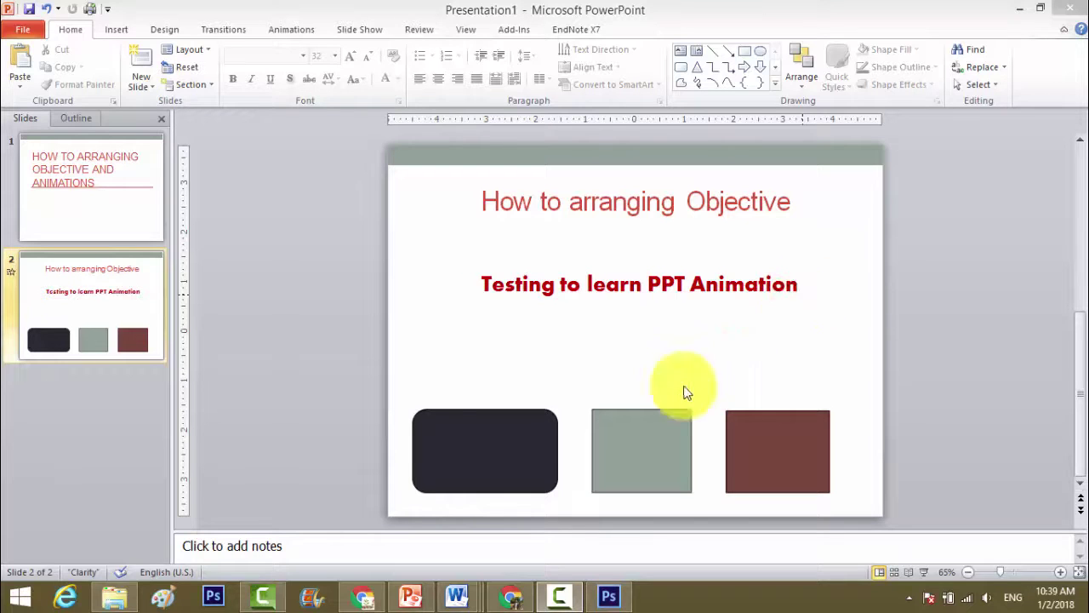
# - Add a new slide titled 'How to insert Video and Edit Video', then select words in the title
pyautogui.click(143, 59)
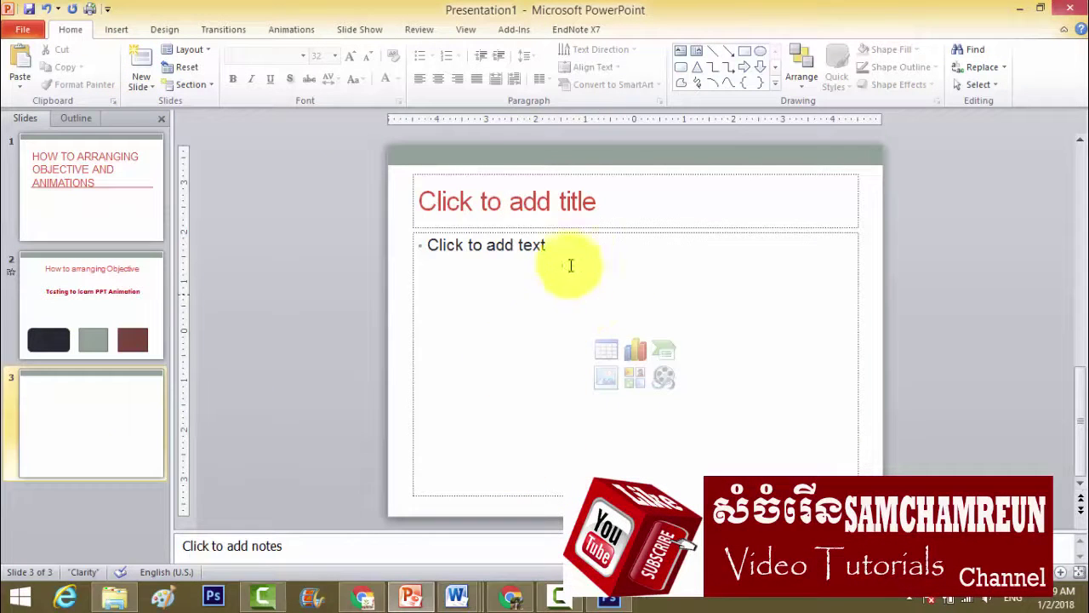
pyautogui.click(601, 209)
pyautogui.write('How ot')
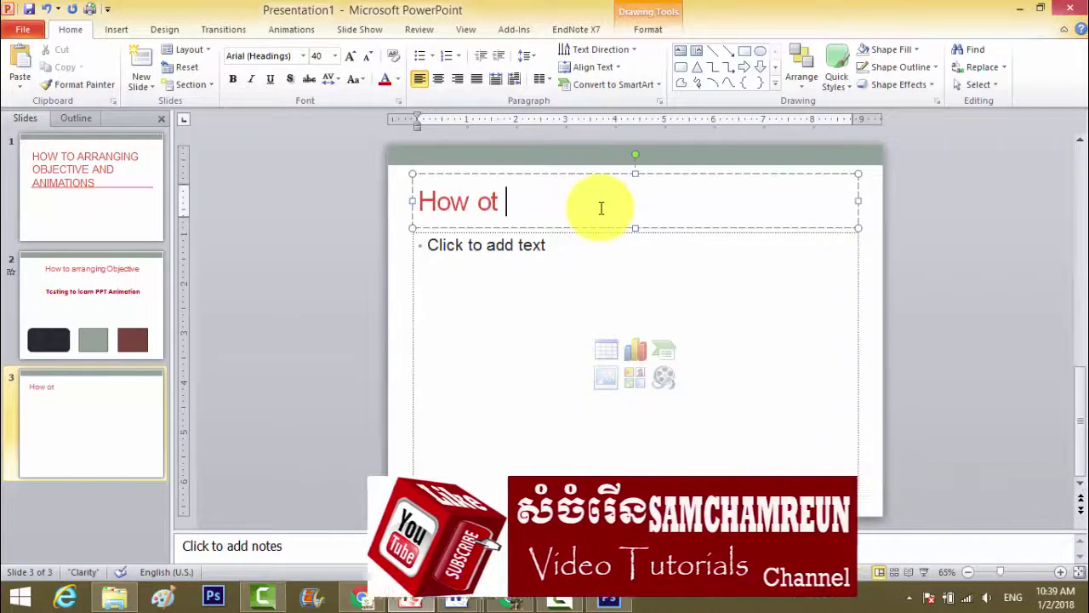
pyautogui.press('BackSpace')
pyautogui.press('BackSpace')
pyautogui.write('to ')
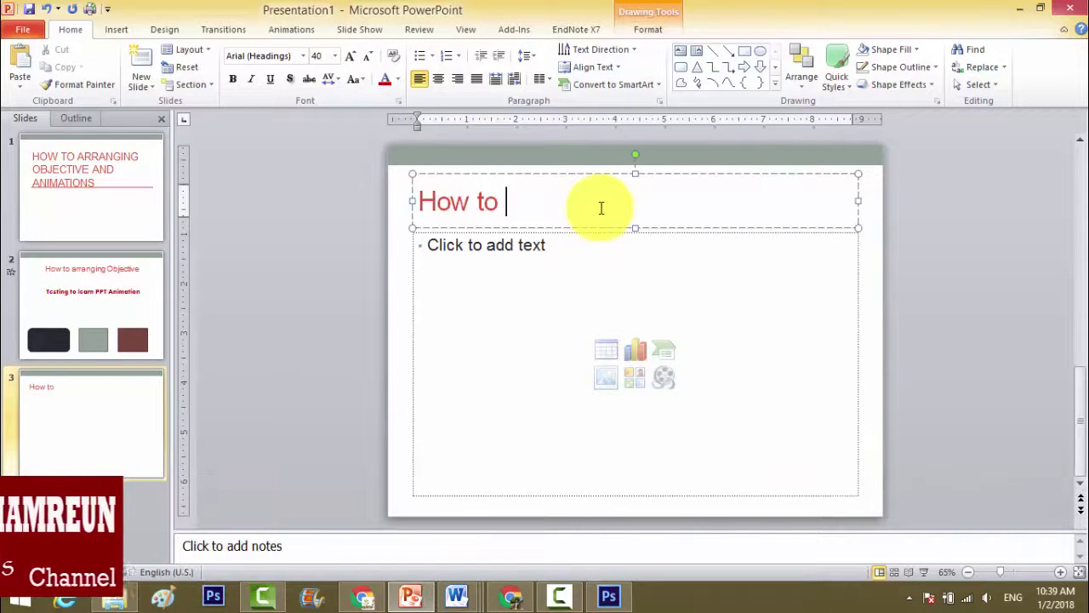
pyautogui.write('in')
pyautogui.write('s')
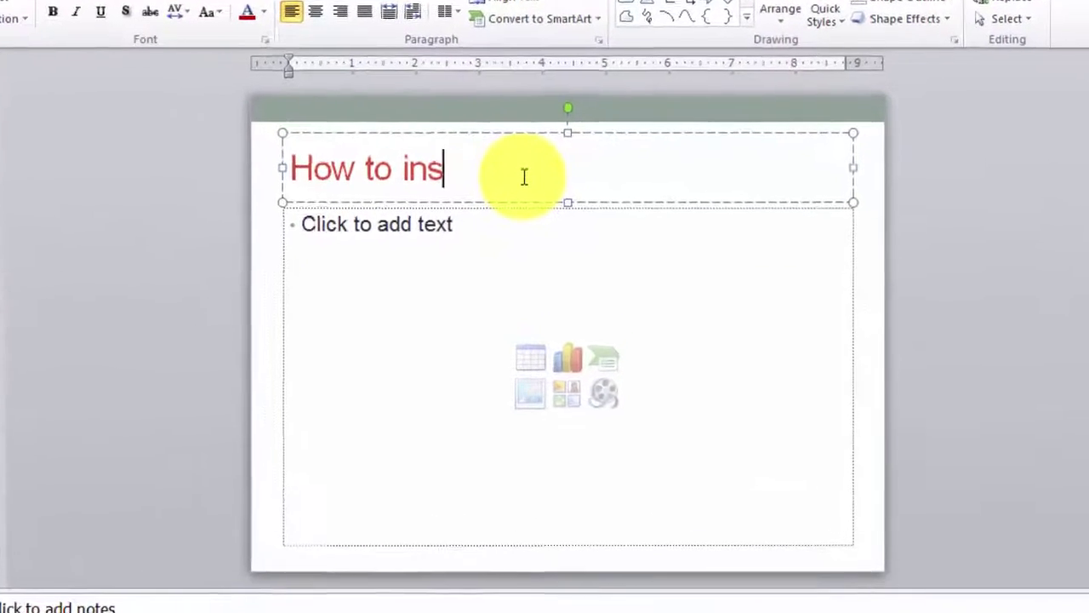
pyautogui.write('ert Video and Edit Video')
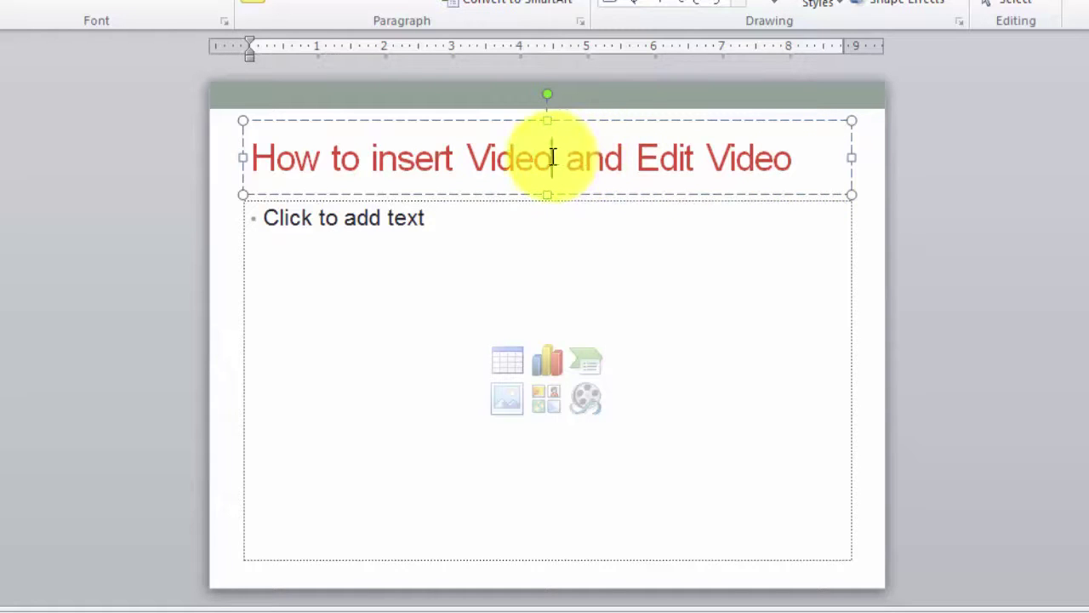
pyautogui.moveTo(552, 157); pyautogui.dragTo(382, 158)
pyautogui.moveTo(803, 170); pyautogui.dragTo(615, 159)
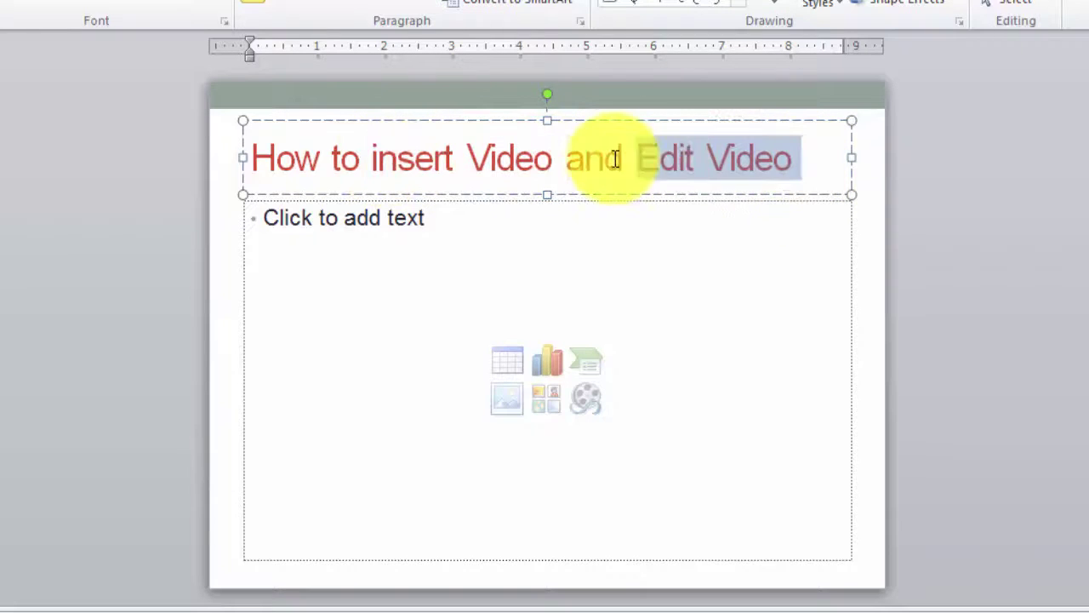
# - Cancel the Insert Video window without choosing a file, then delete slide 3's empty body placeholder
pyautogui.click(725, 357)
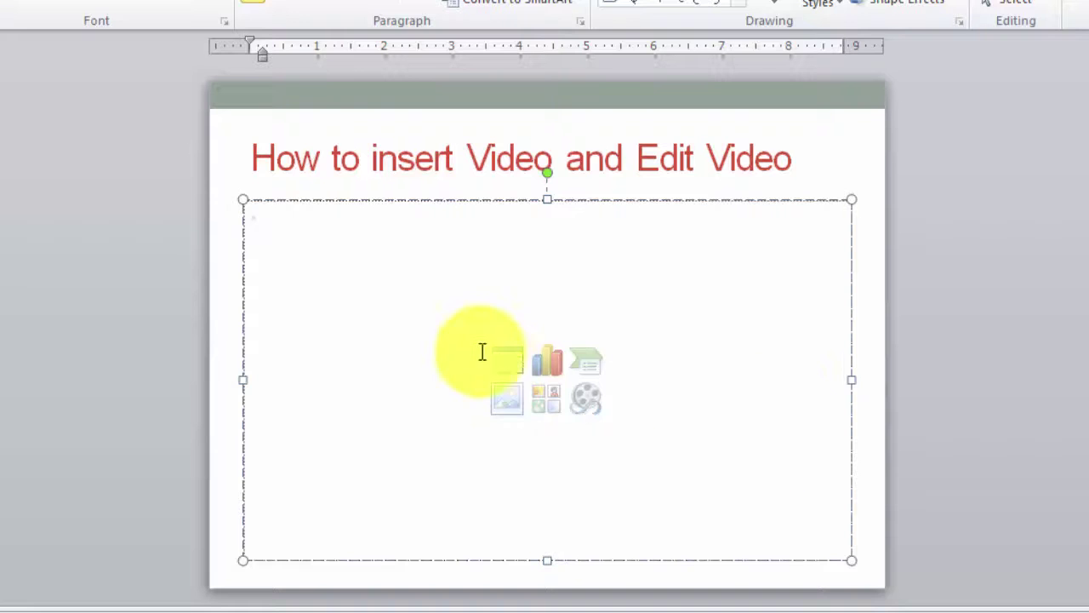
pyautogui.click(589, 397)
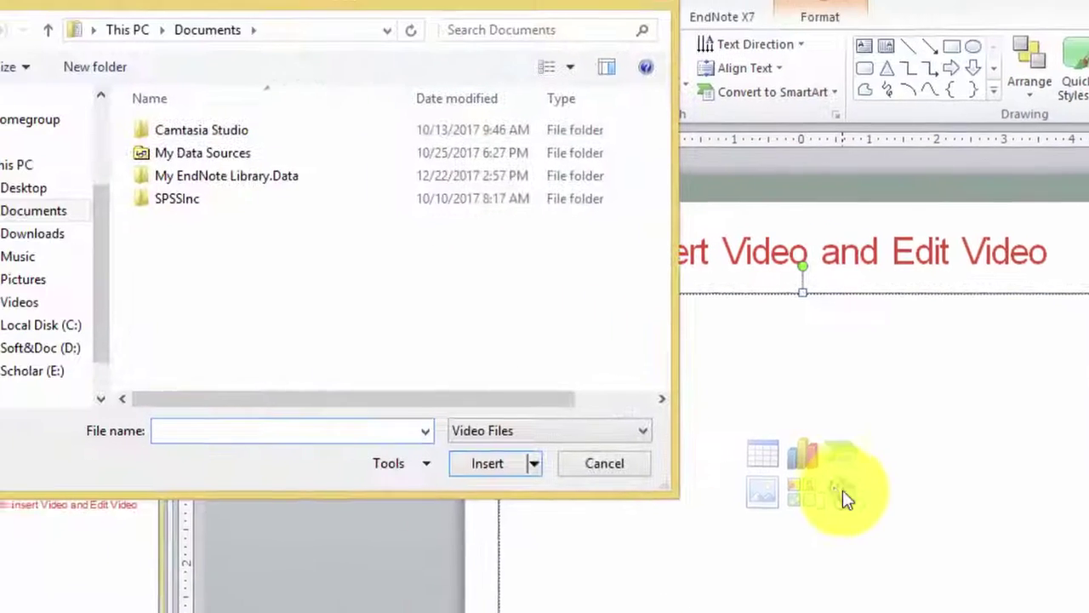
pyautogui.scroll(-2, 170, 375)
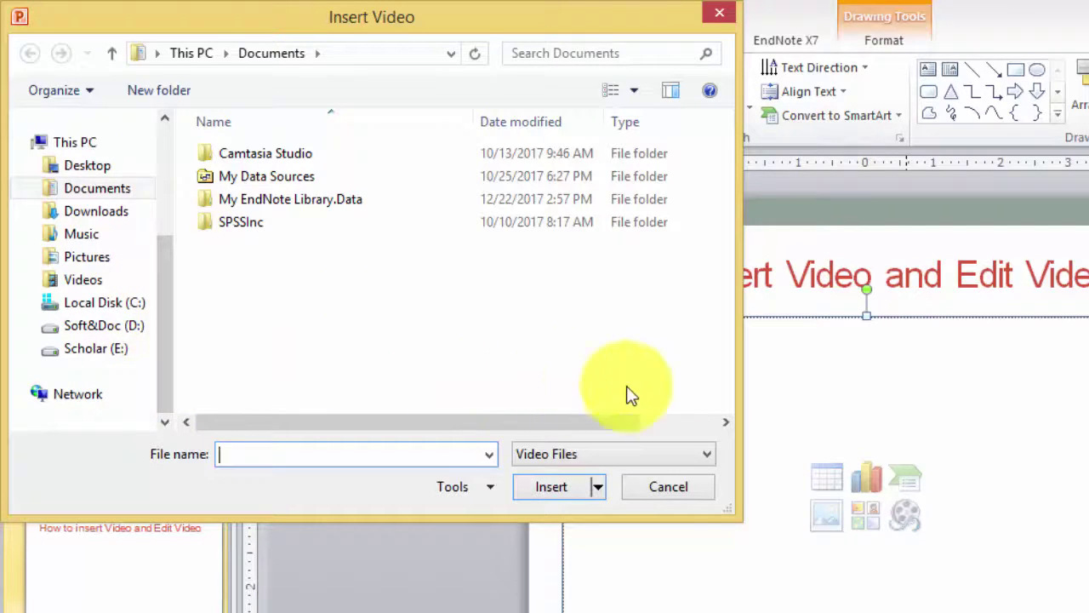
pyautogui.click(672, 489)
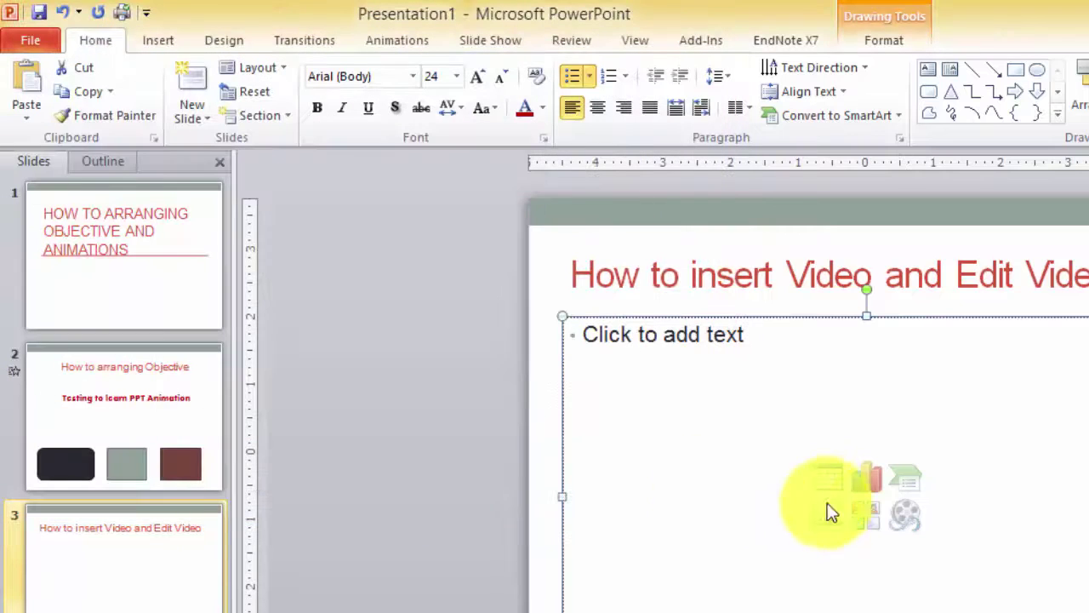
pyautogui.click(931, 316)
pyautogui.press('Delete')
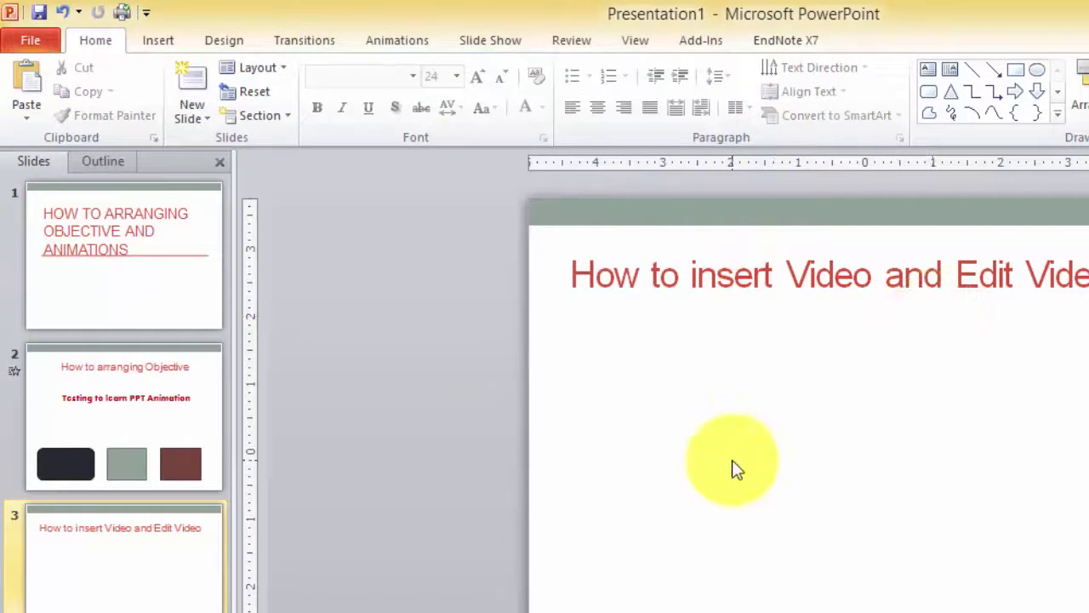
# - Choose Insert > Video > Video from File to open the video file browser
pyautogui.click(158, 40)
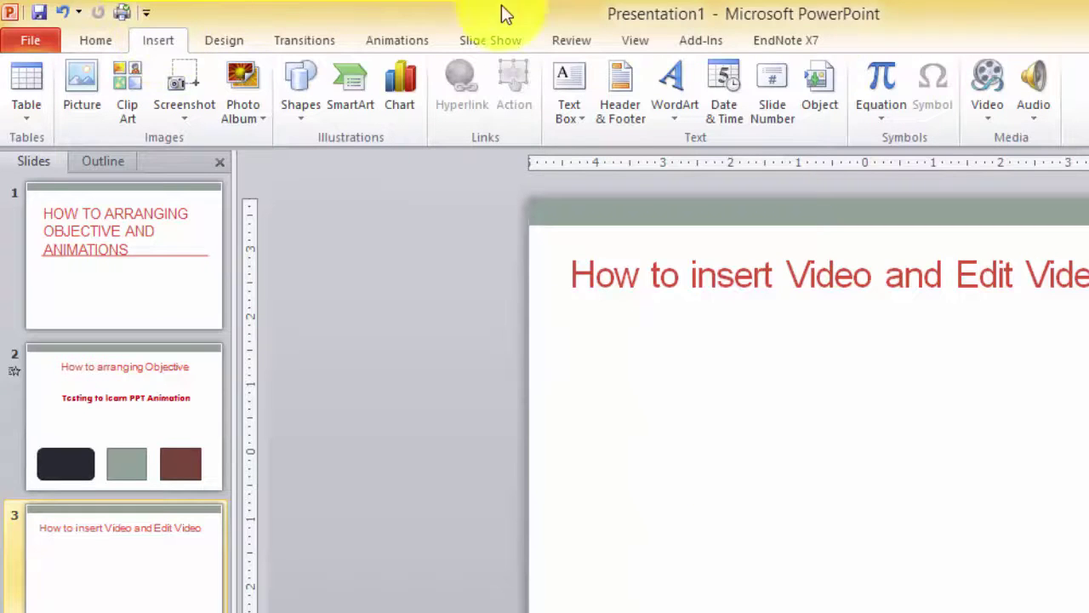
pyautogui.click(990, 123)
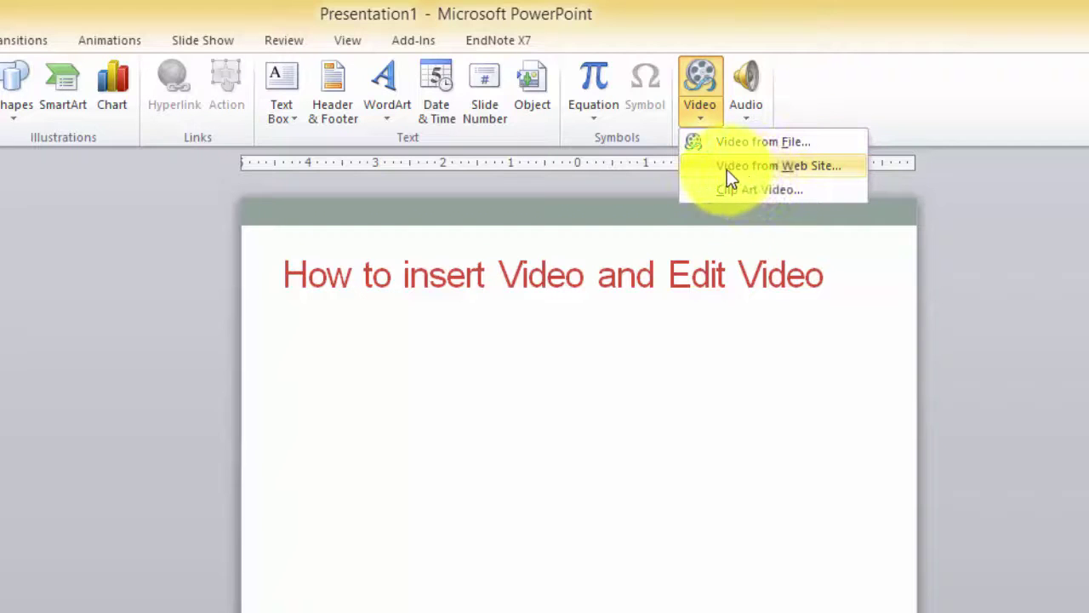
pyautogui.click(783, 157)
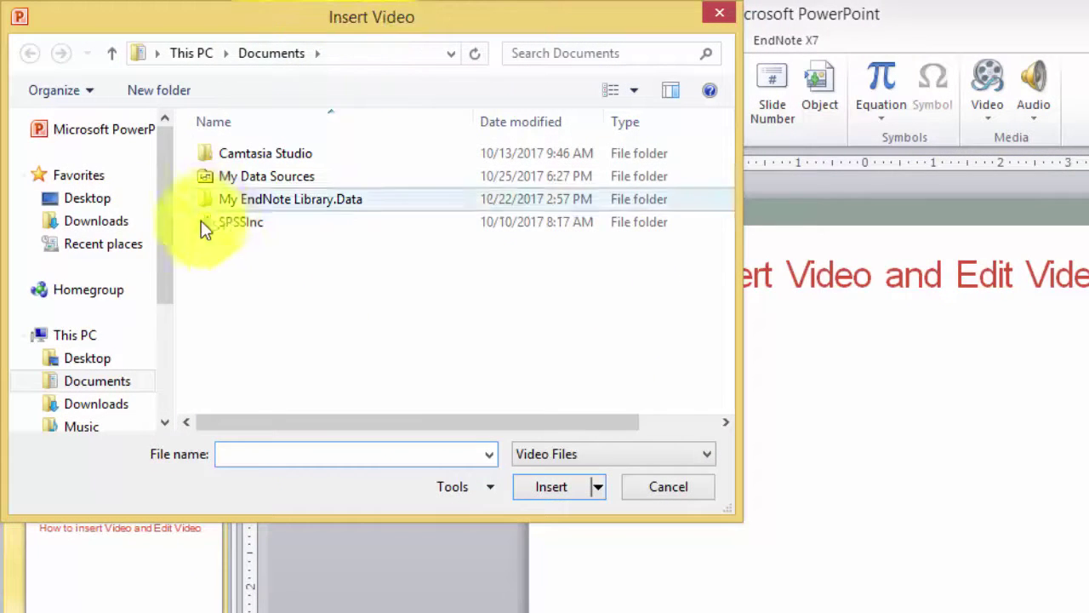
# - Browse to Scholar (E:) > 00-YOUTUBE > Videos Made > Untitled in the Insert Video dialog
pyautogui.moveTo(165, 250); pyautogui.dragTo(169, 344)
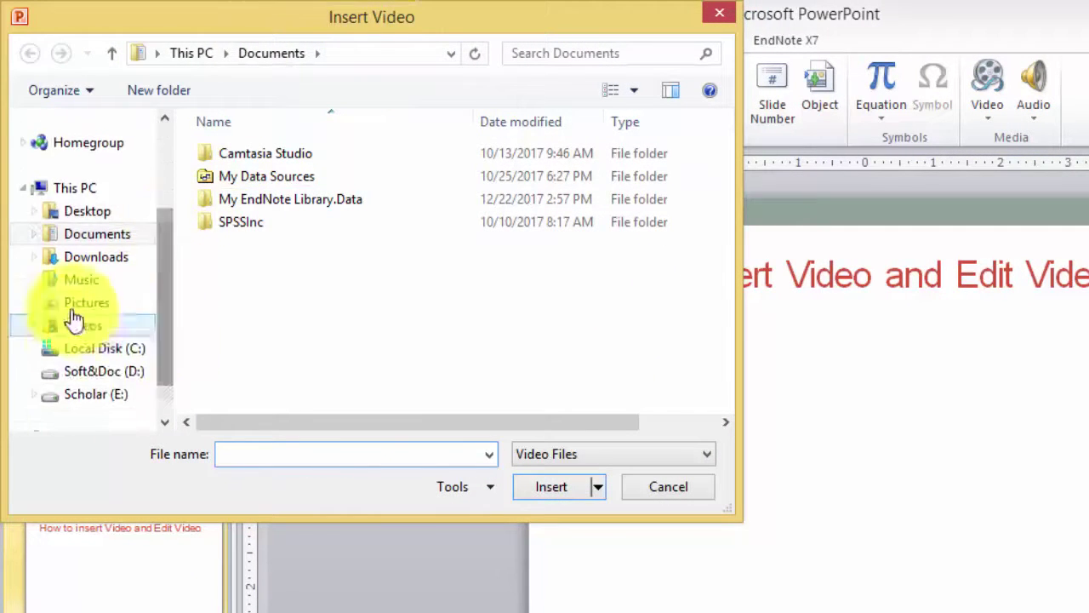
pyautogui.click(80, 394)
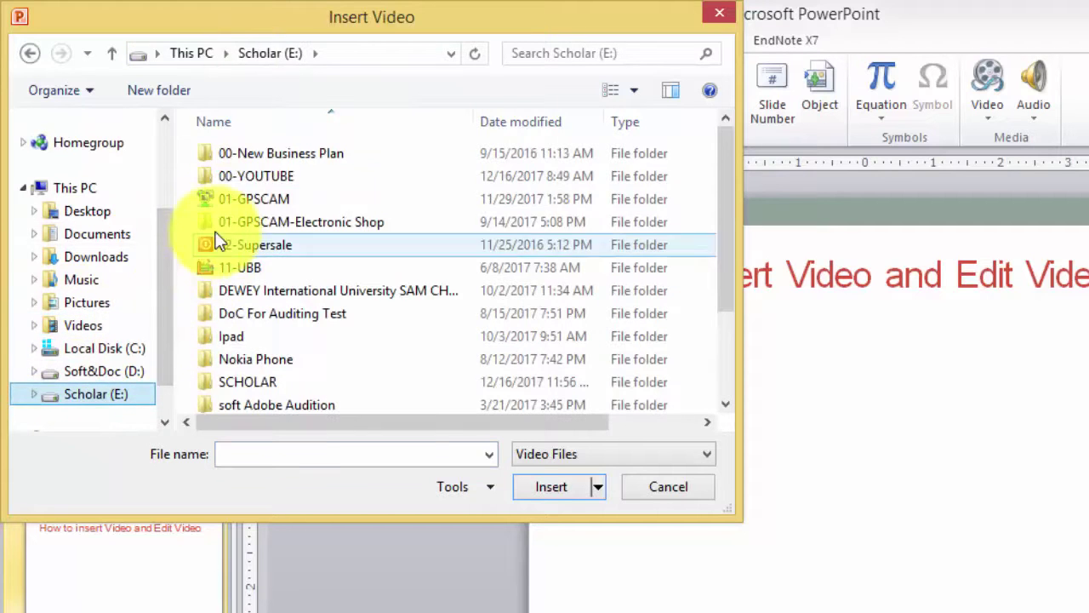
pyautogui.doubleClick(248, 178)
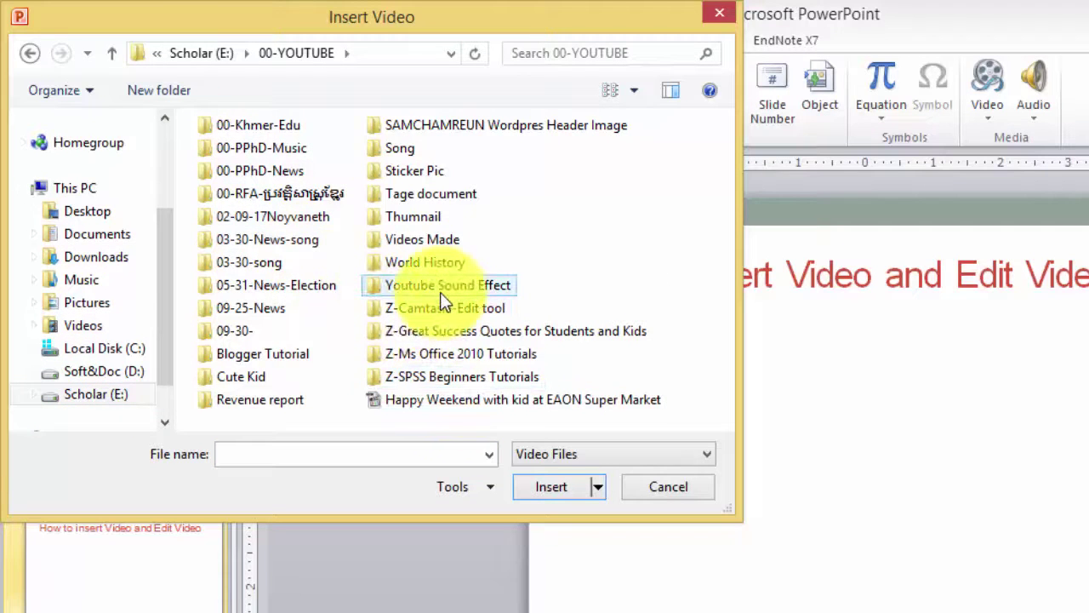
pyautogui.doubleClick(424, 241)
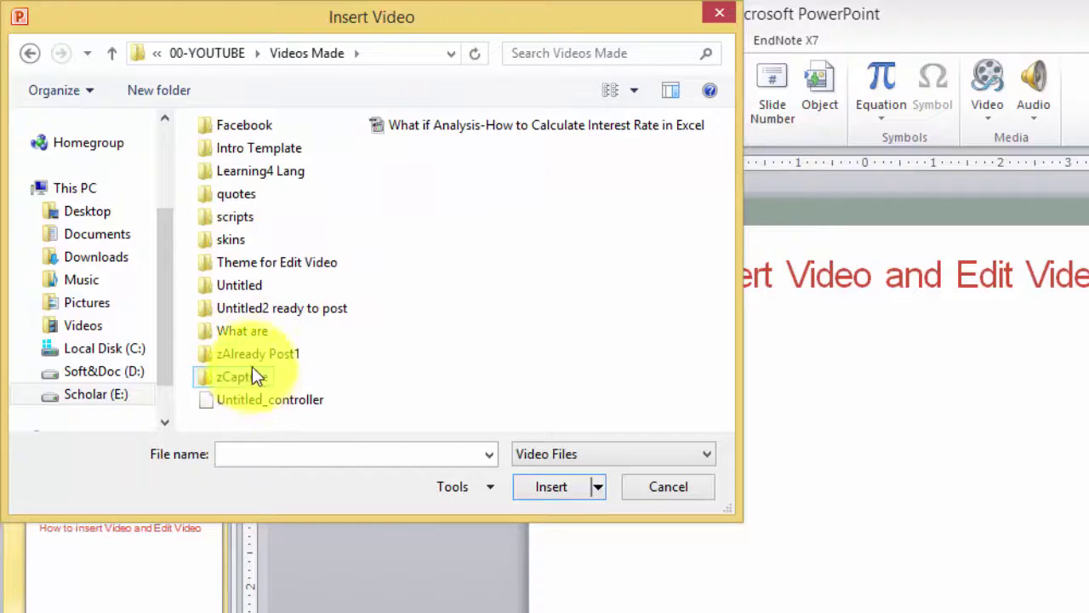
pyautogui.doubleClick(245, 287)
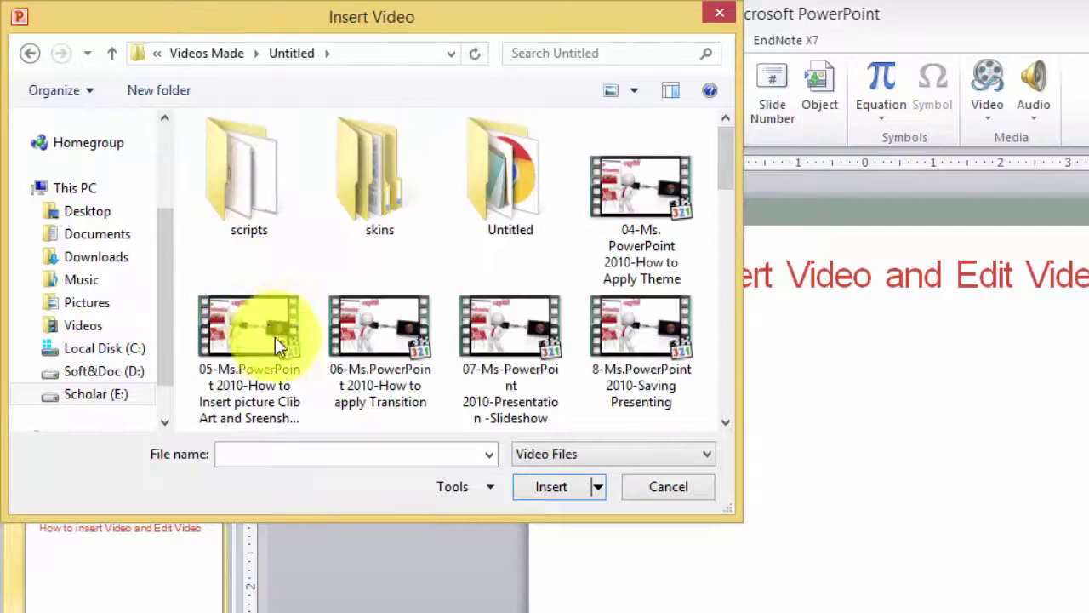
# - Insert the video 'How to Arrange Objective by Animation' onto slide 3
pyautogui.click(362, 353)
pyautogui.scroll(-3, 362, 364)
pyautogui.scroll(-3, 366, 379)
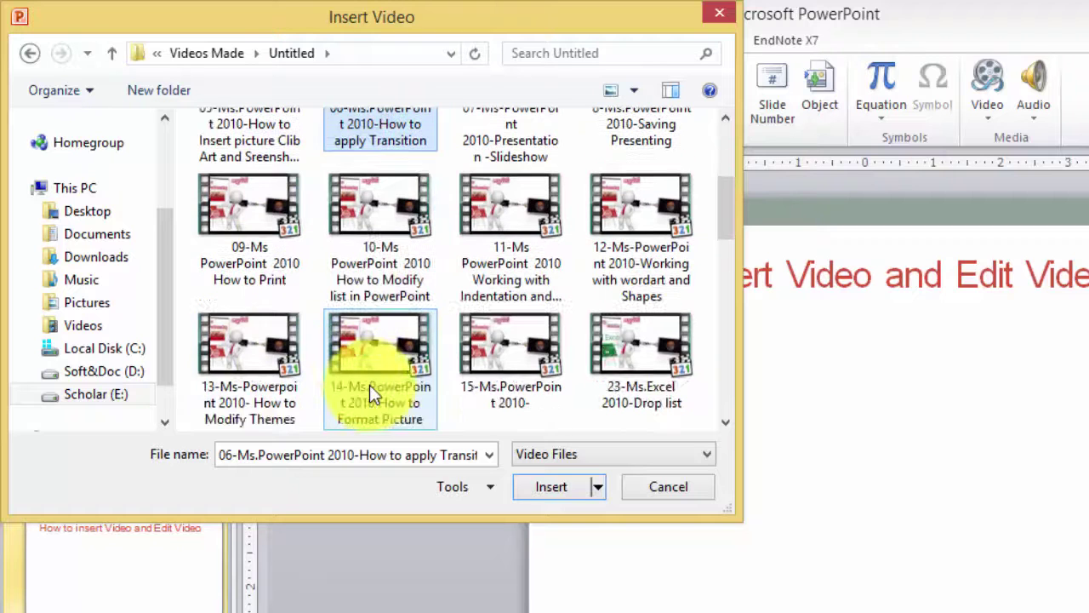
pyautogui.scroll(-2, 383, 429)
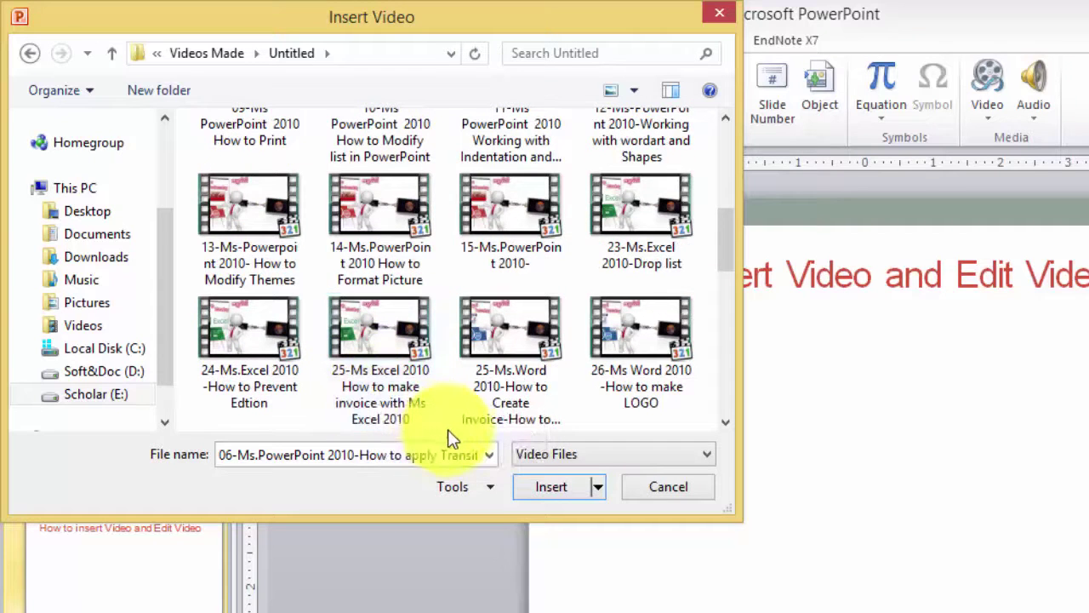
pyautogui.scroll(-4, 443, 434)
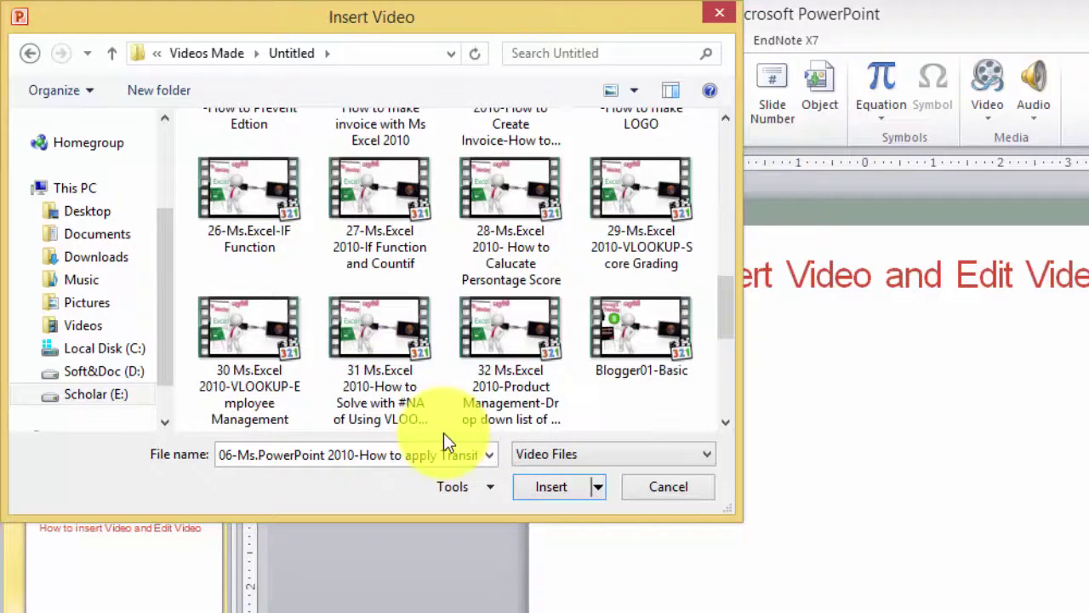
pyautogui.scroll(-2, 443, 433)
pyautogui.scroll(-2, 443, 433)
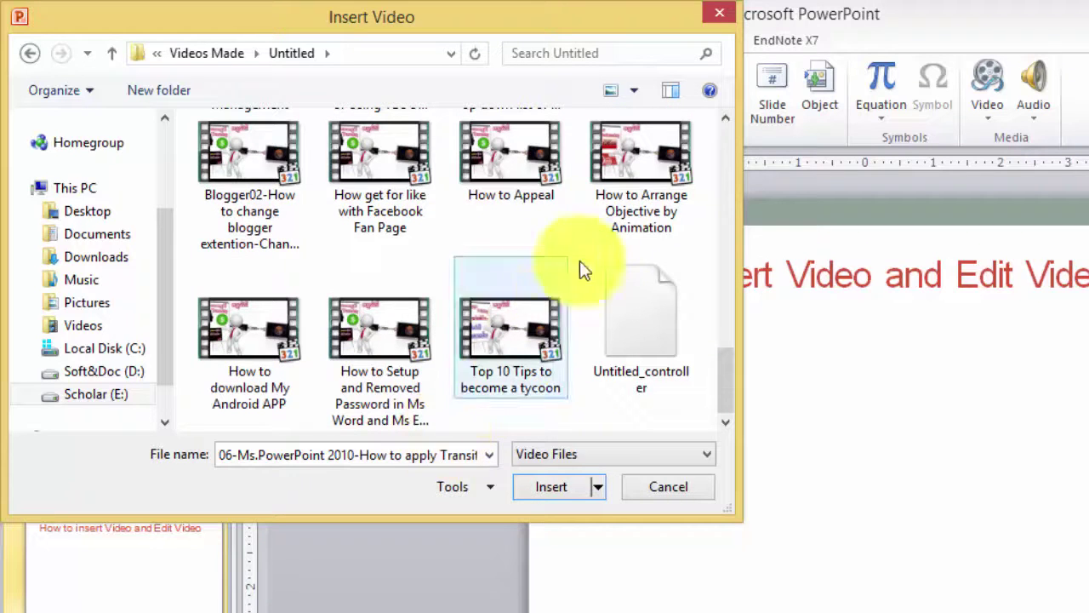
pyautogui.click(644, 197)
pyautogui.click(542, 491)
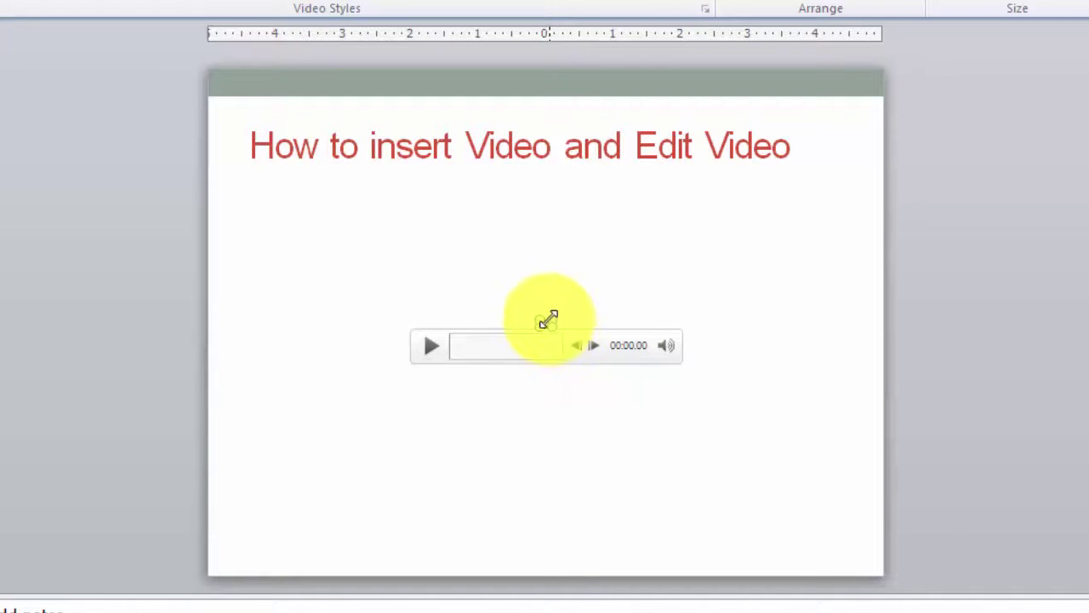
# - Enlarge the video with its corner handles and position it centred beneath the title
pyautogui.moveTo(548, 319); pyautogui.dragTo(620, 182)
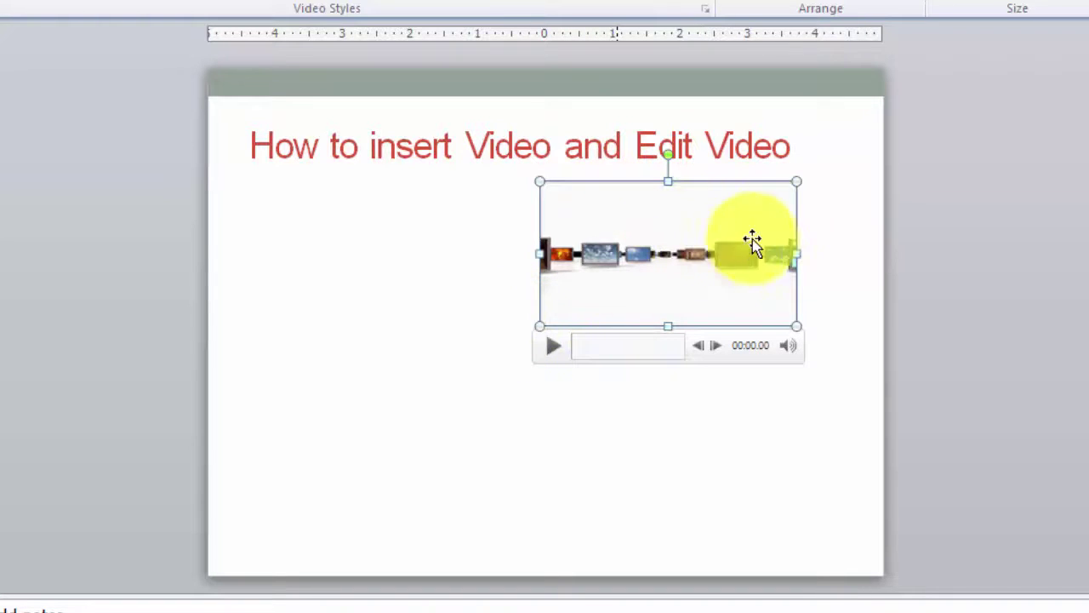
pyautogui.moveTo(796, 179); pyautogui.dragTo(814, 154)
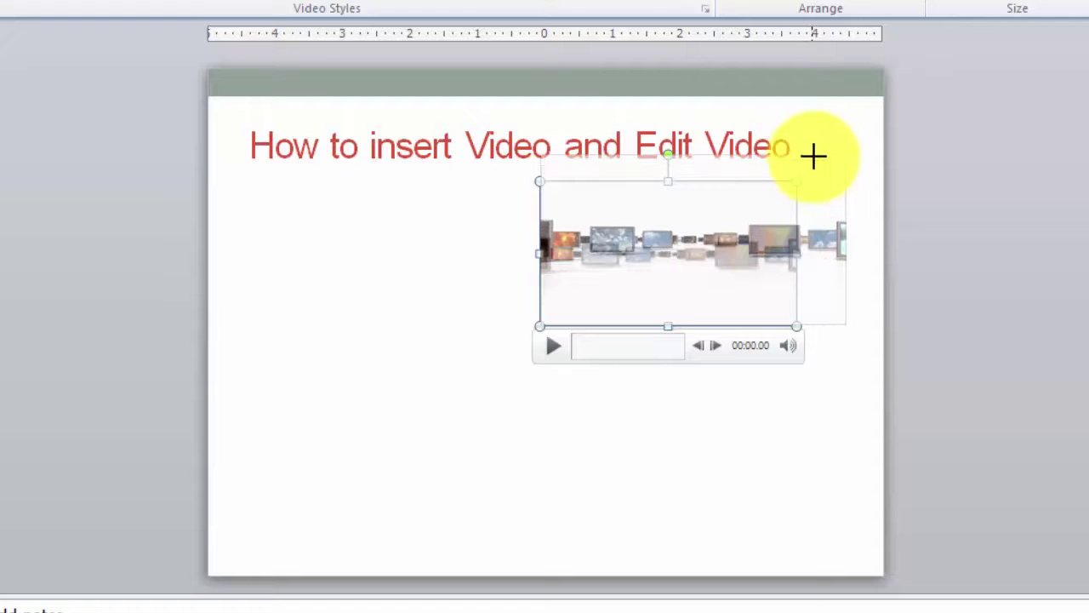
pyautogui.moveTo(771, 240); pyautogui.dragTo(608, 281)
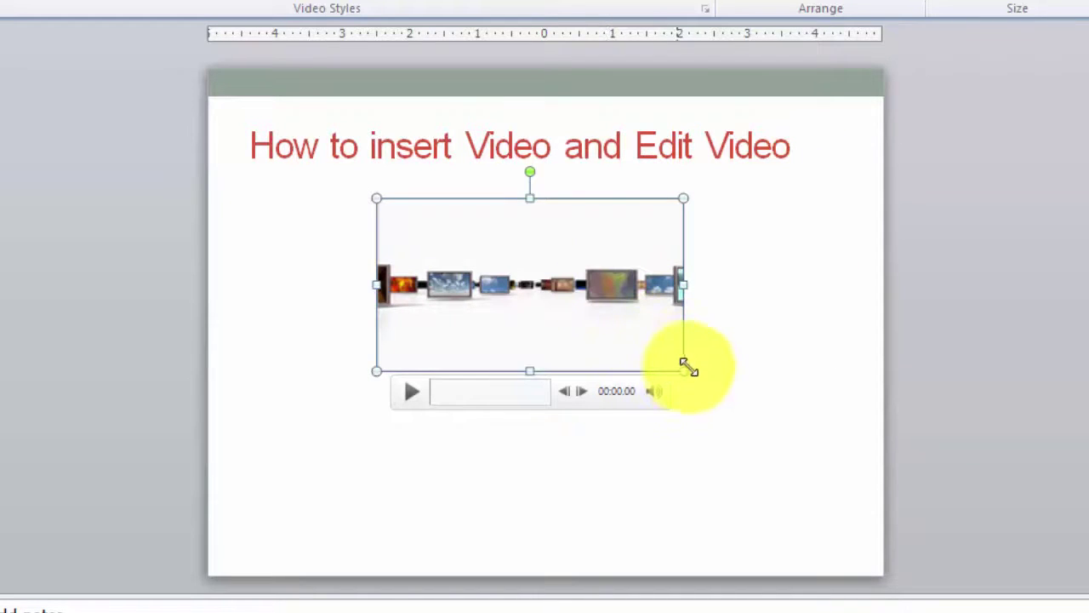
pyautogui.moveTo(685, 370); pyautogui.dragTo(766, 447)
pyautogui.moveTo(720, 365); pyautogui.dragTo(693, 353)
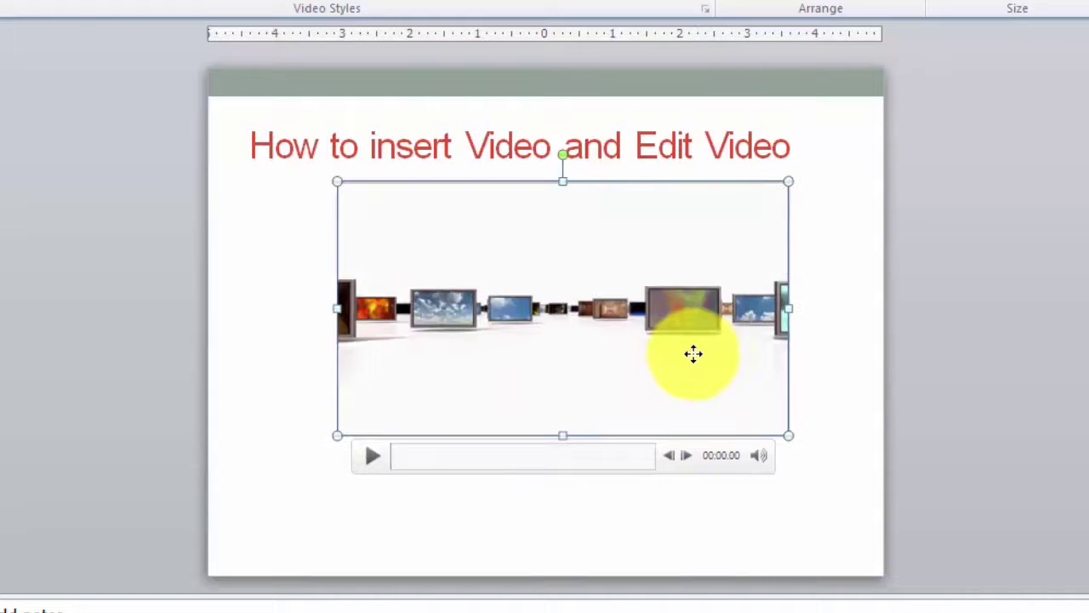
pyautogui.click(504, 509)
# - Play the video preview, skip ahead through about 01:28, 05:37, 07:16 and 08:20, then pause it
pyautogui.doubleClick(495, 339)
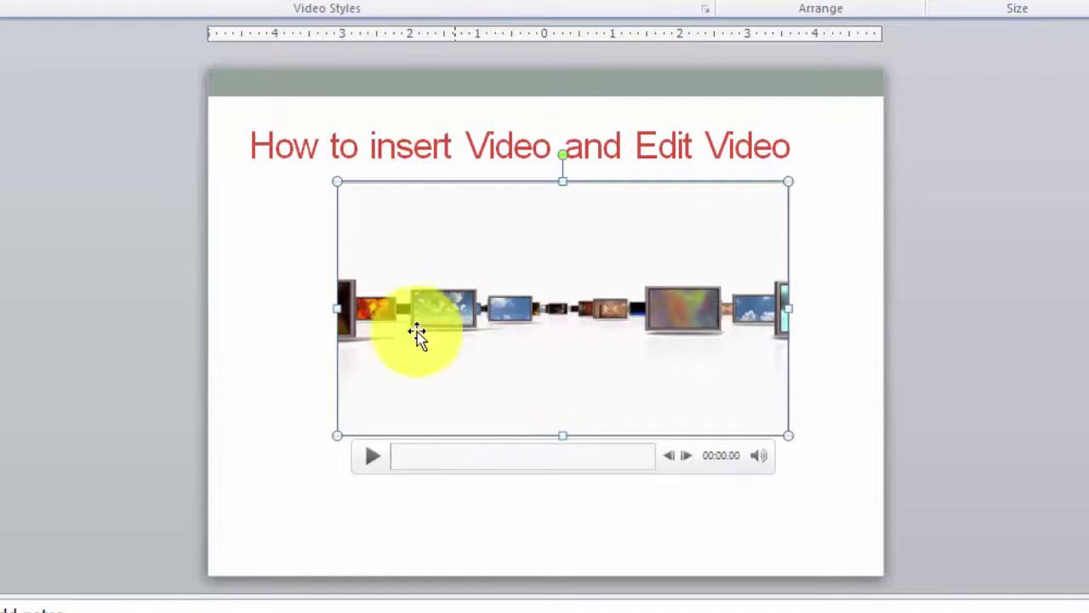
pyautogui.click(374, 457)
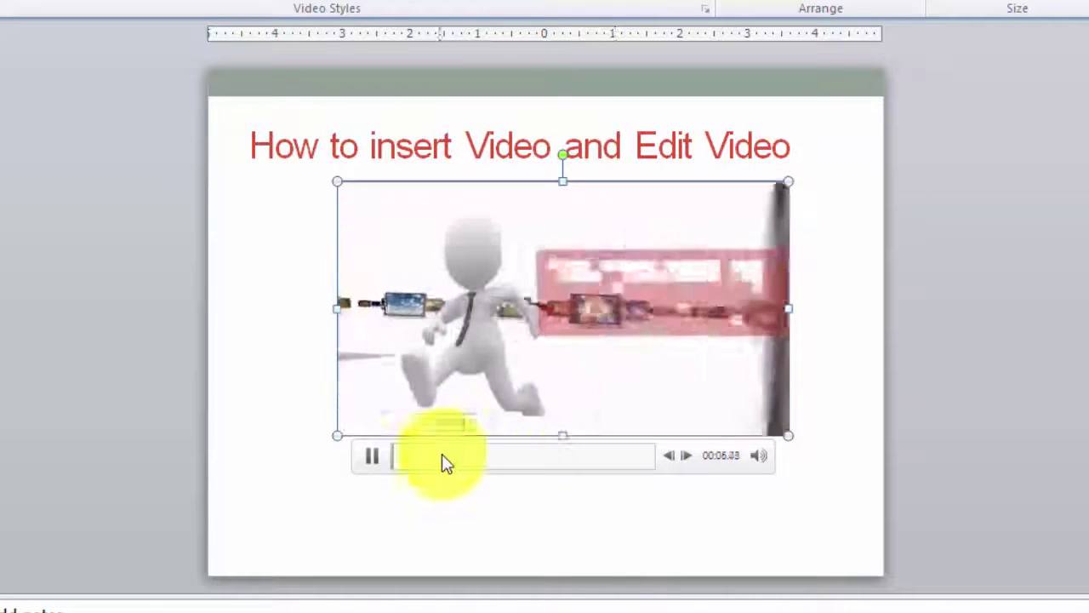
pyautogui.click(422, 462)
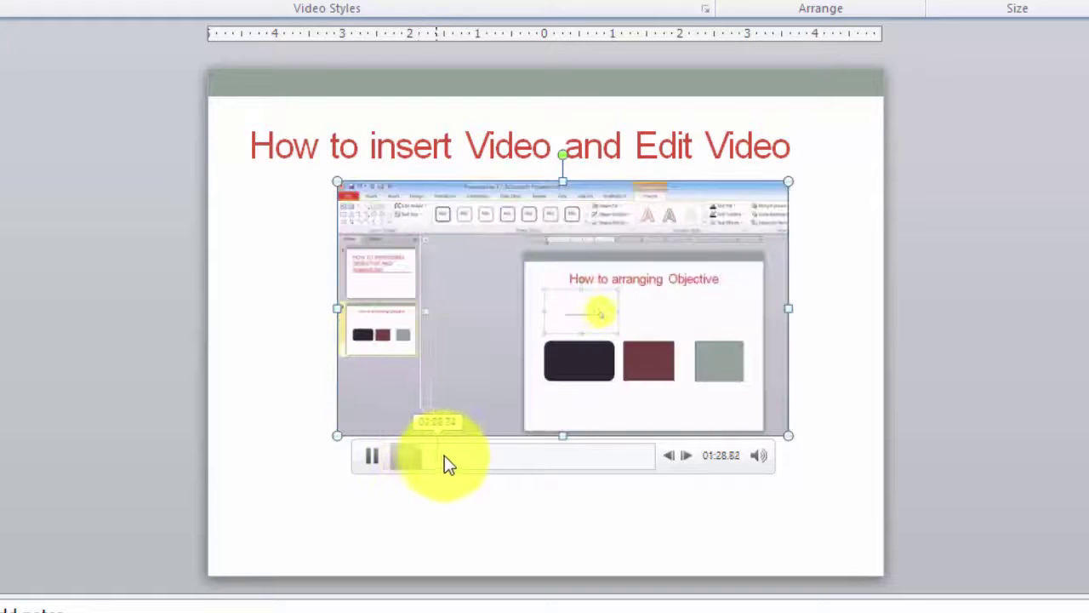
pyautogui.click(467, 452)
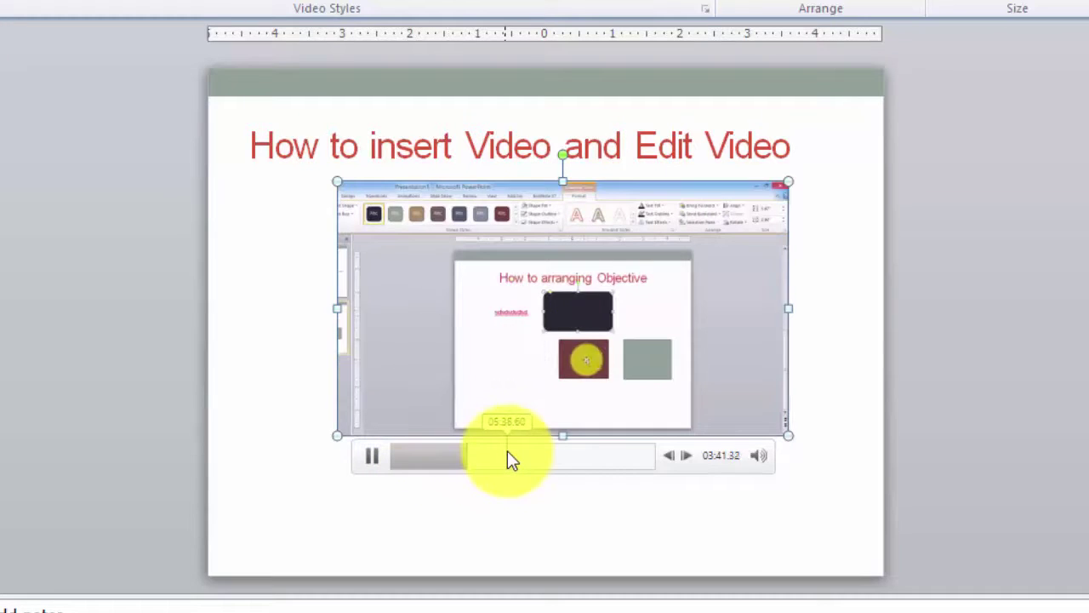
pyautogui.click(507, 450)
pyautogui.click(542, 448)
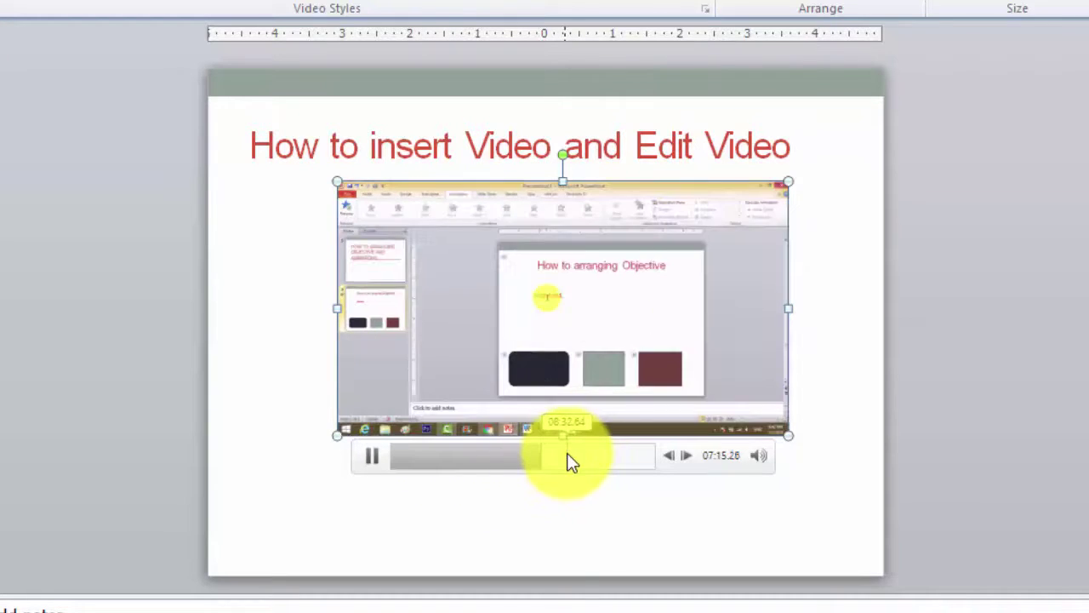
pyautogui.click(568, 452)
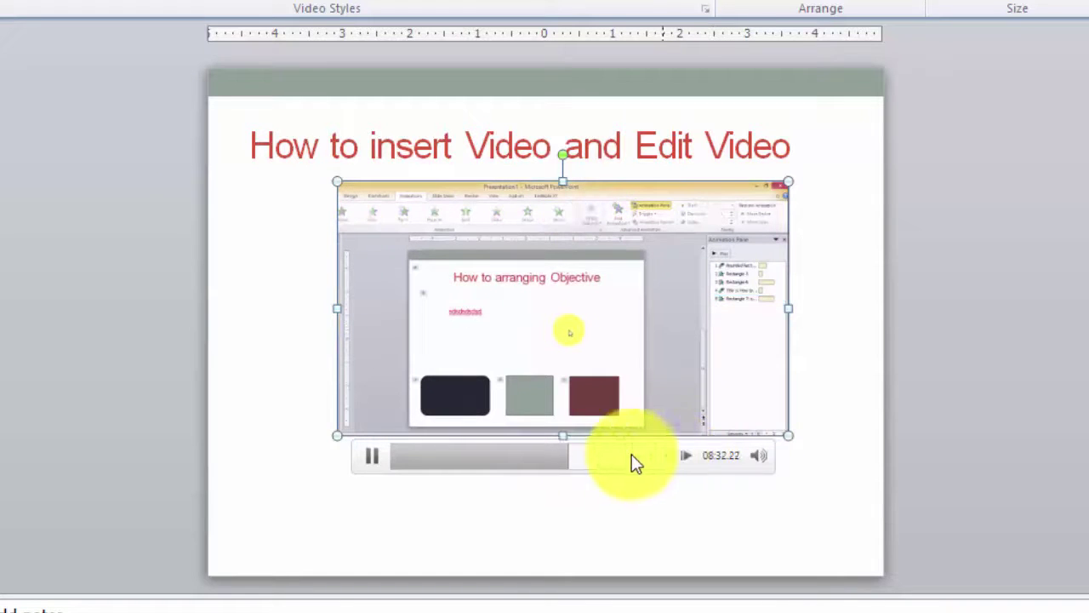
pyautogui.hotkey('alt', 'p')
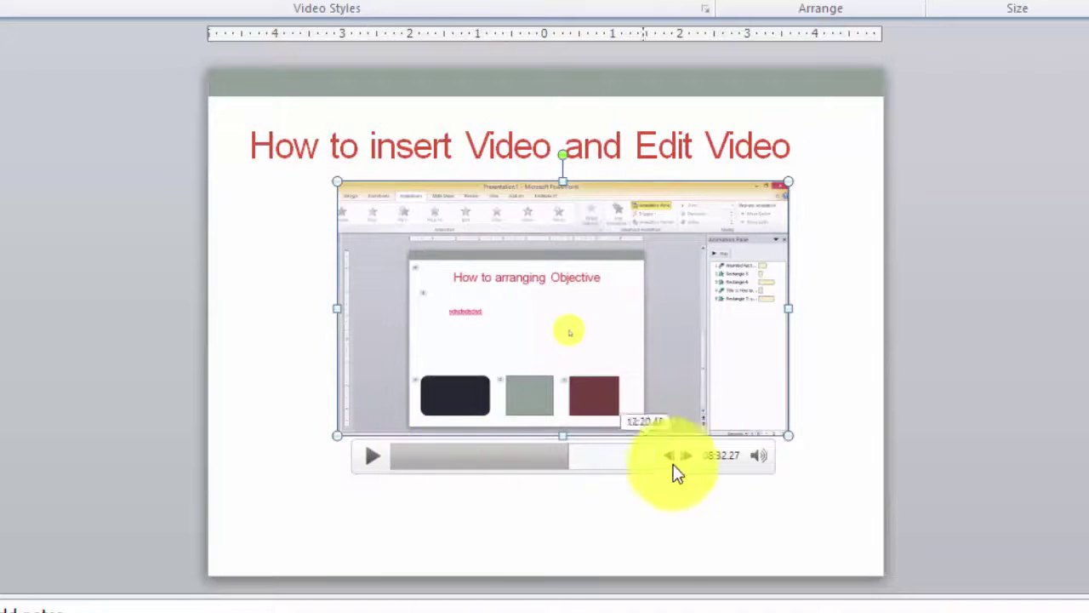
pyautogui.click(378, 455)
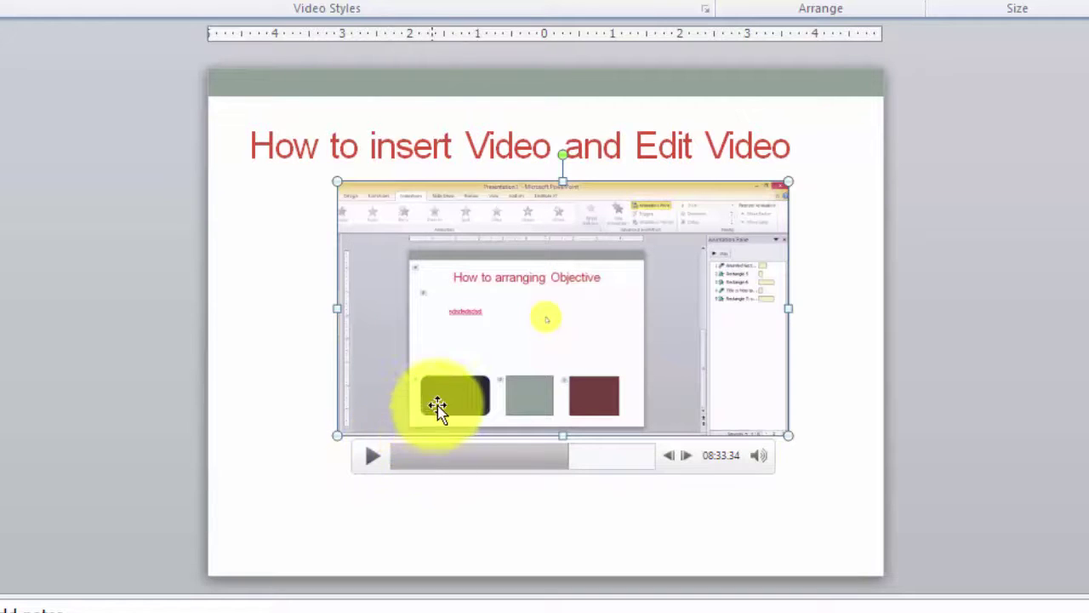
pyautogui.moveTo(760, 462)
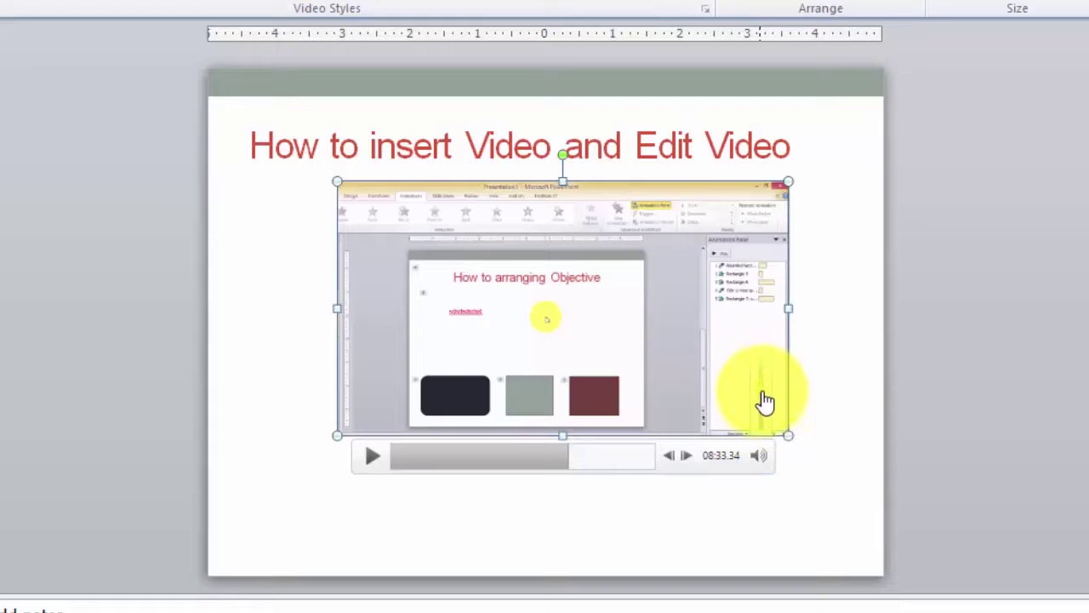
pyautogui.moveTo(761, 418)
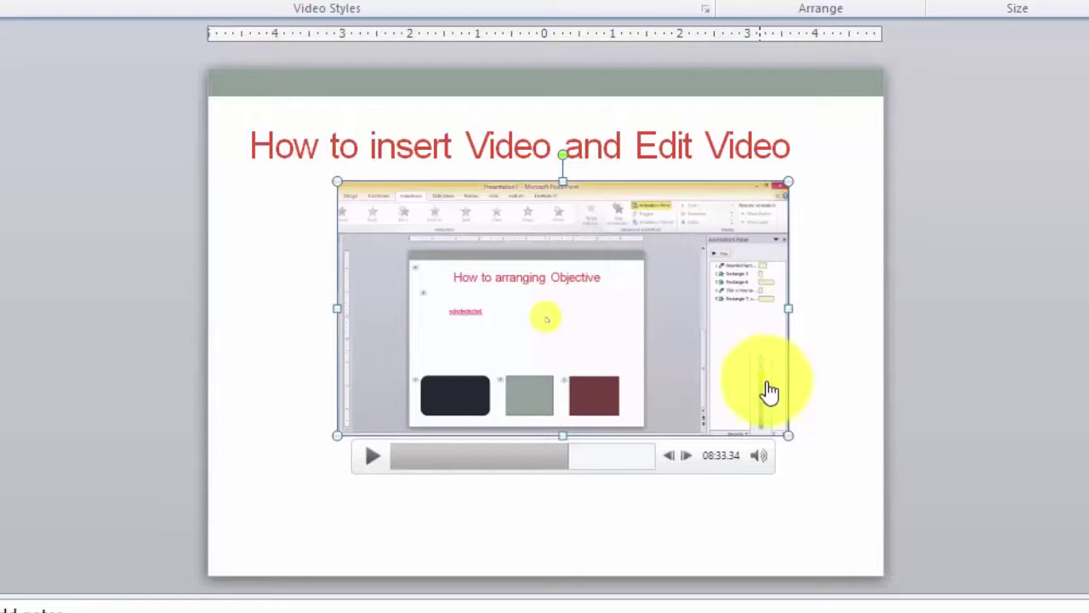
# - Stretch the video out to the lower left and right so it spans nearly the full slide width
pyautogui.hotkey('alt', 'p')
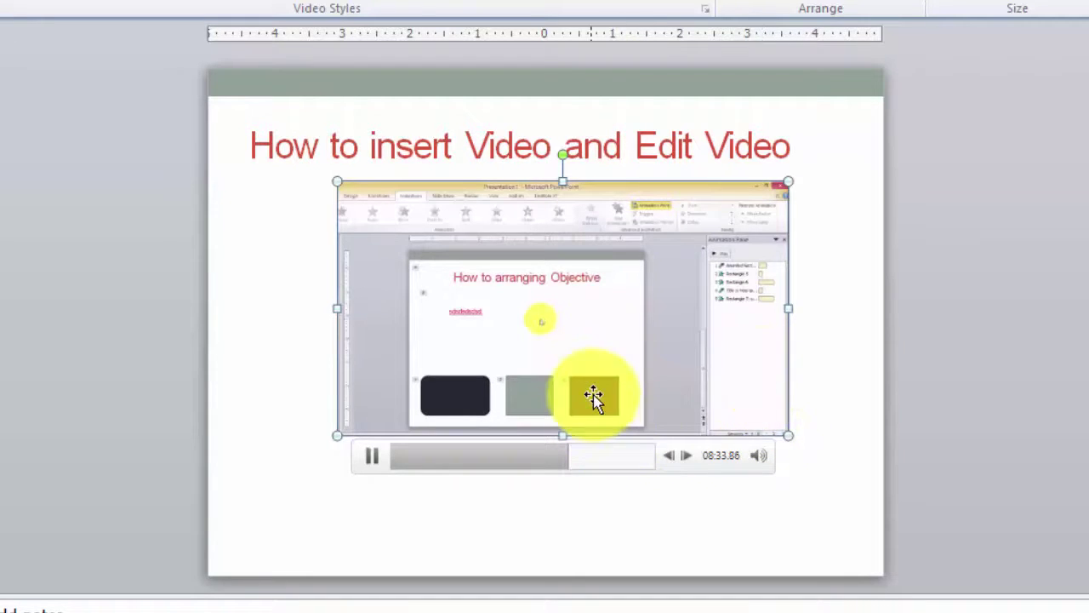
pyautogui.moveTo(335, 433)
pyautogui.mouseDown()
pyautogui.moveTo(230, 482)
pyautogui.moveTo(230, 495)
pyautogui.mouseUp()
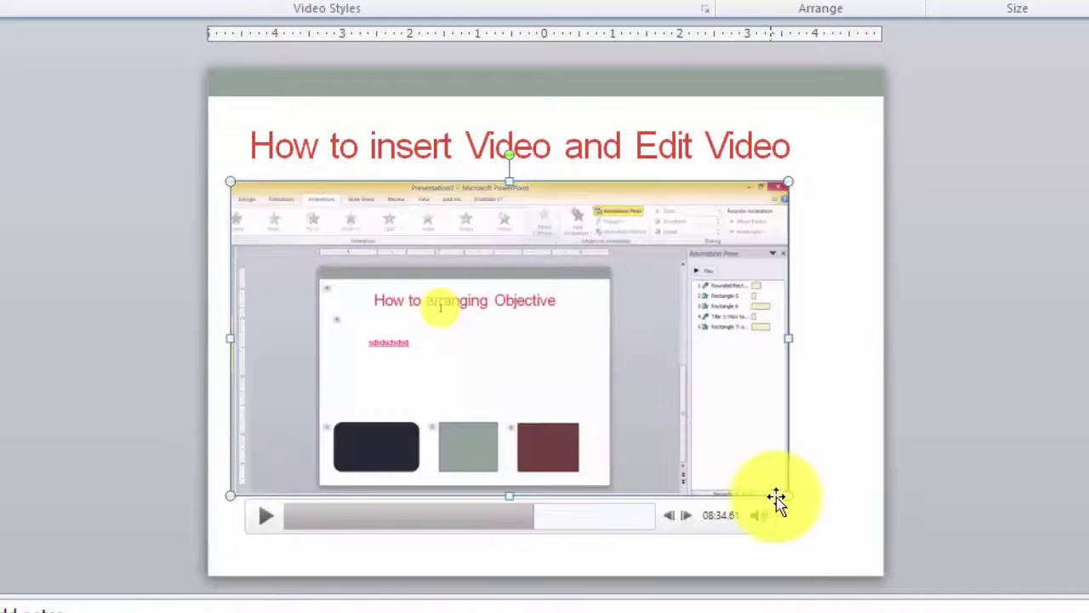
pyautogui.moveTo(787, 495); pyautogui.dragTo(863, 511)
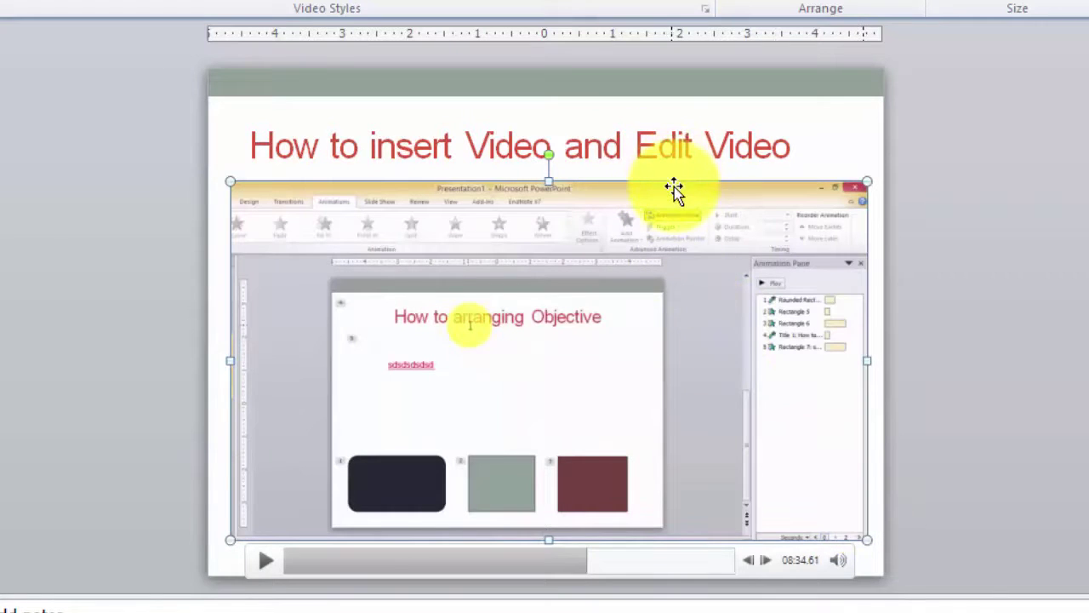
pyautogui.moveTo(677, 181); pyautogui.dragTo(679, 170)
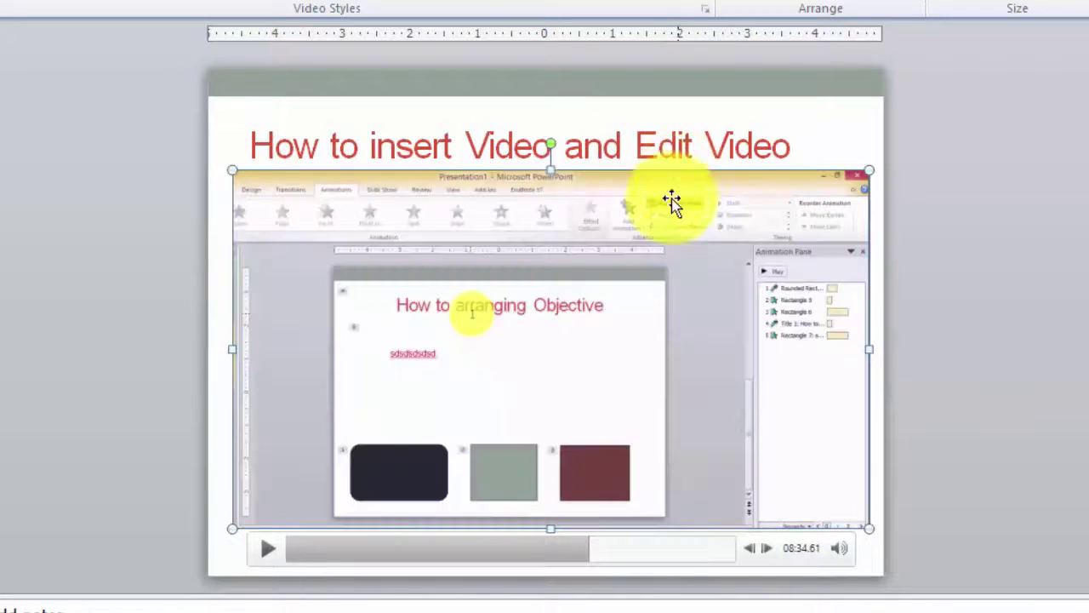
pyautogui.click(1012, 389)
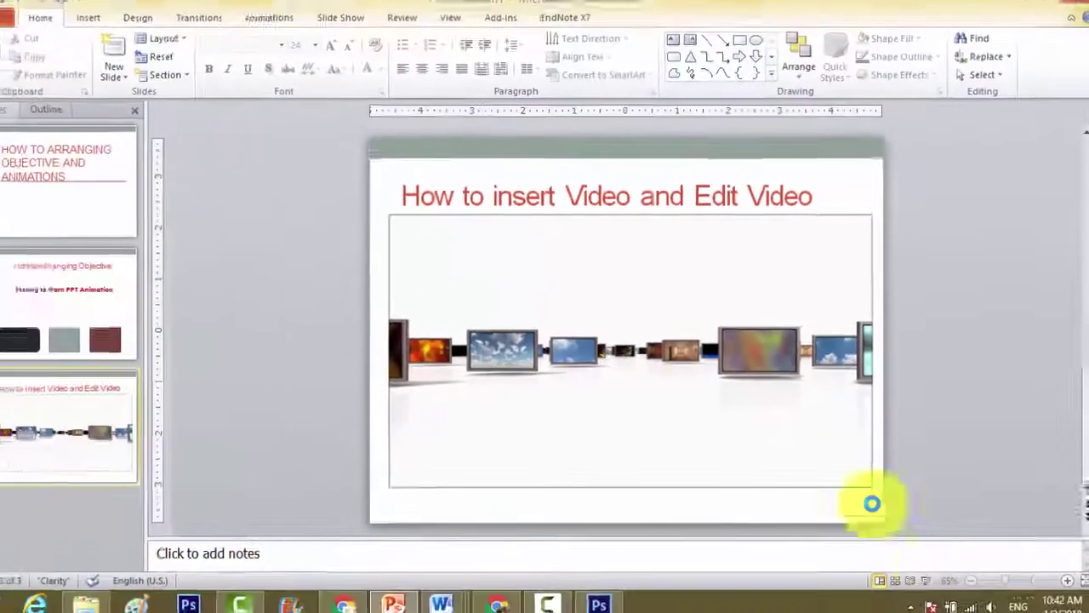
pyautogui.hotkey('shift', 'F5')
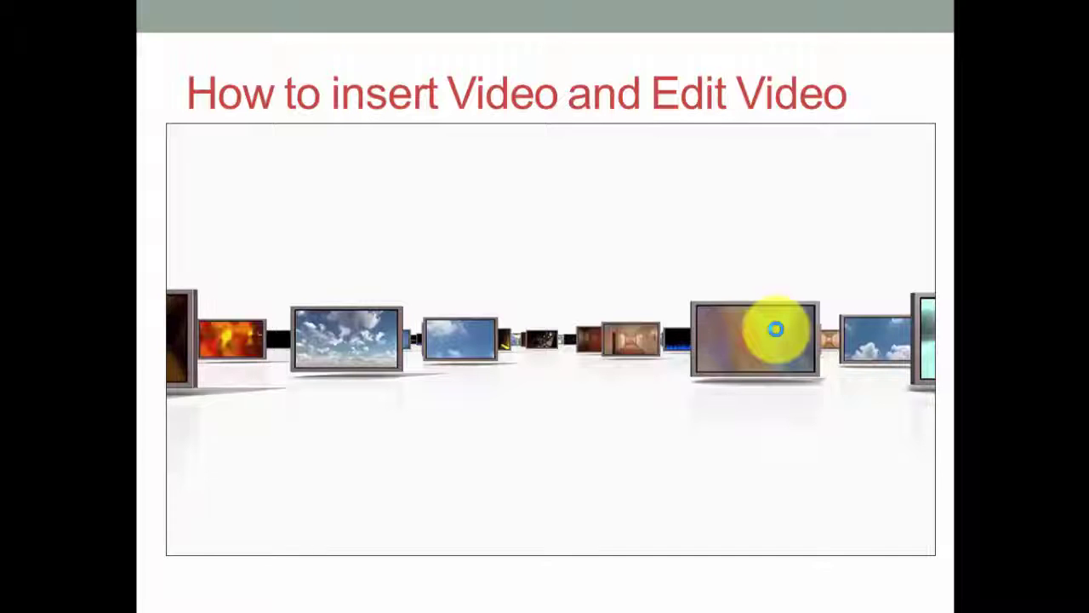
pyautogui.moveTo(440, 476)
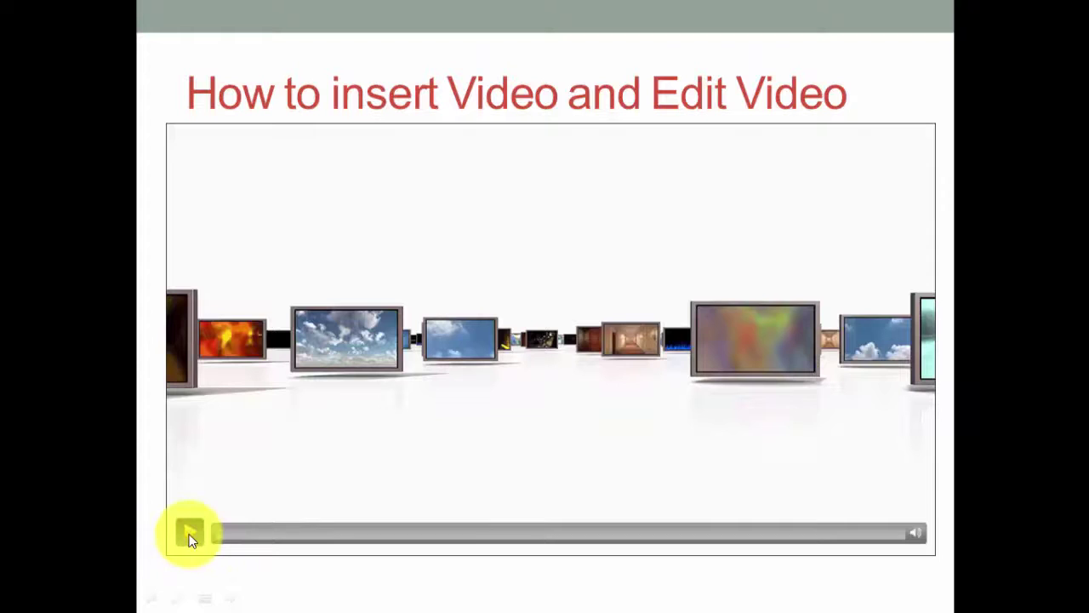
pyautogui.click(457, 345)
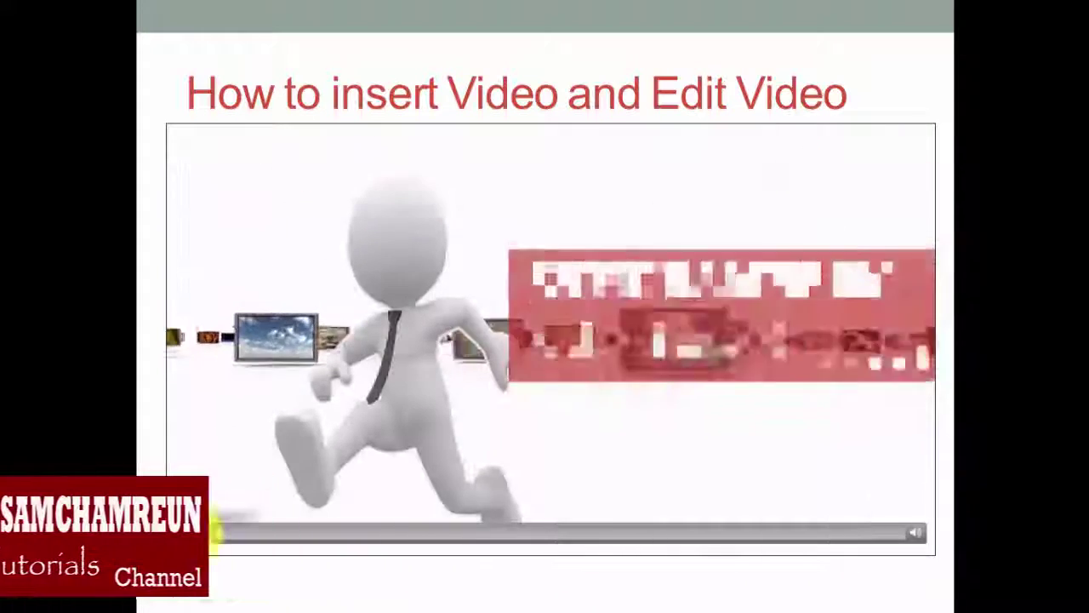
pyautogui.click(189, 535)
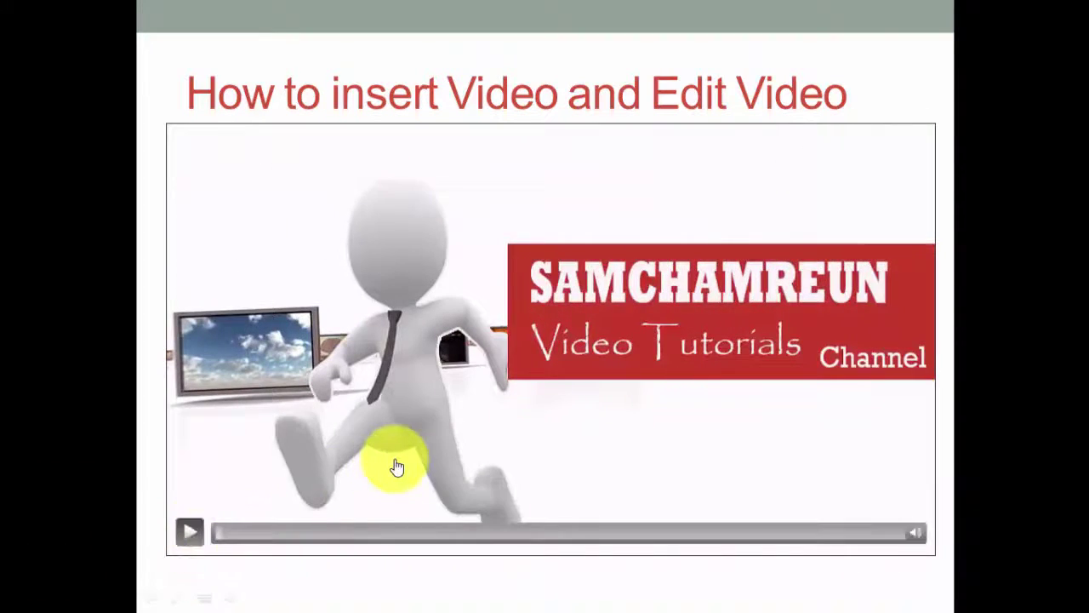
pyautogui.press('Escape')
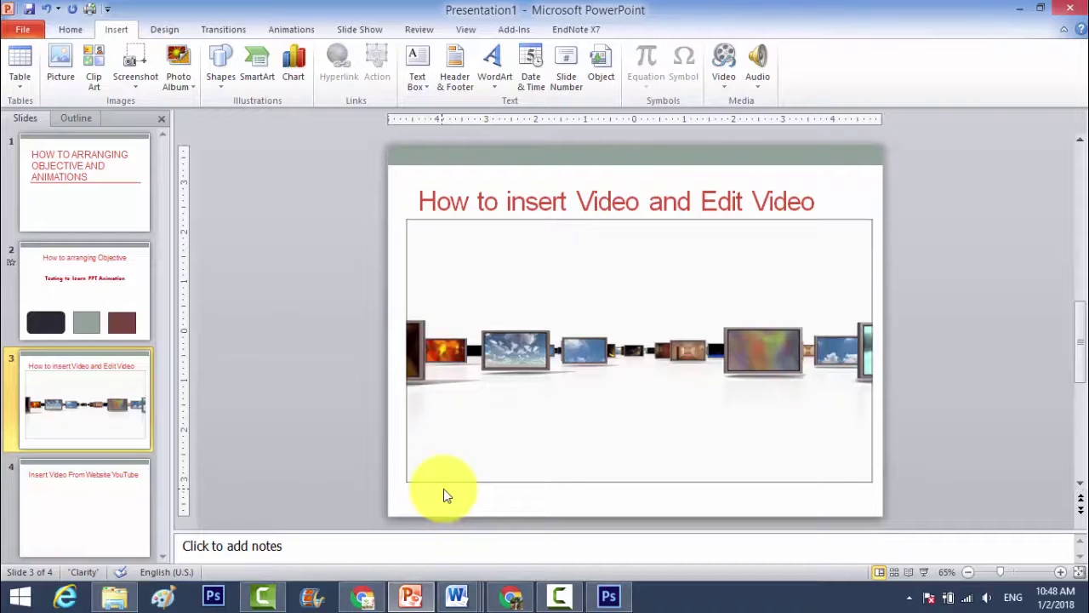
# - Shrink the video slightly from its bottom-right corner and shift it right to centre it
pyautogui.moveTo(560, 442)
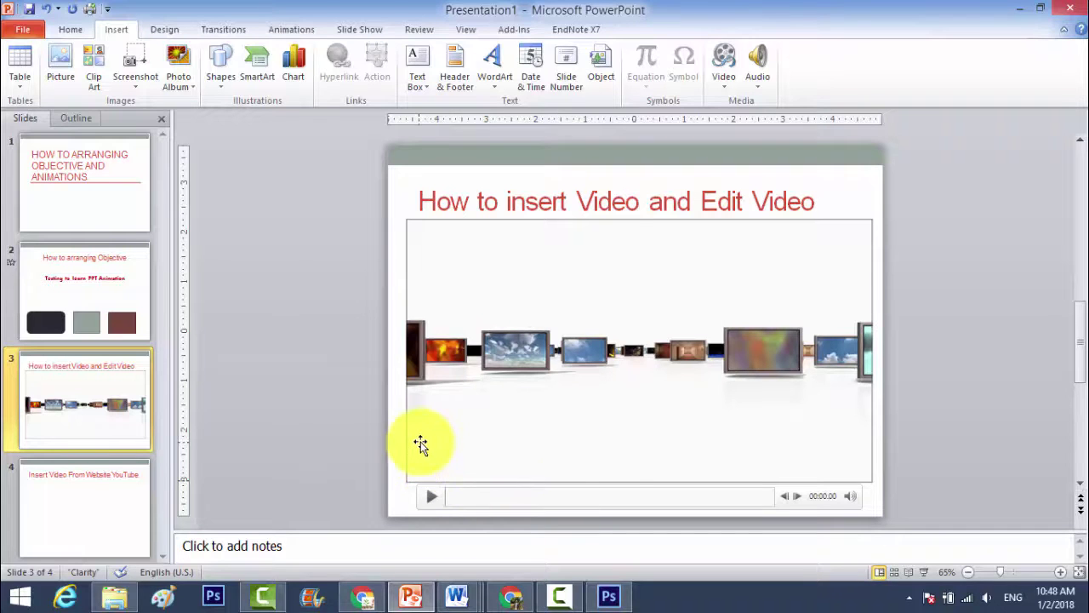
pyautogui.click(419, 444)
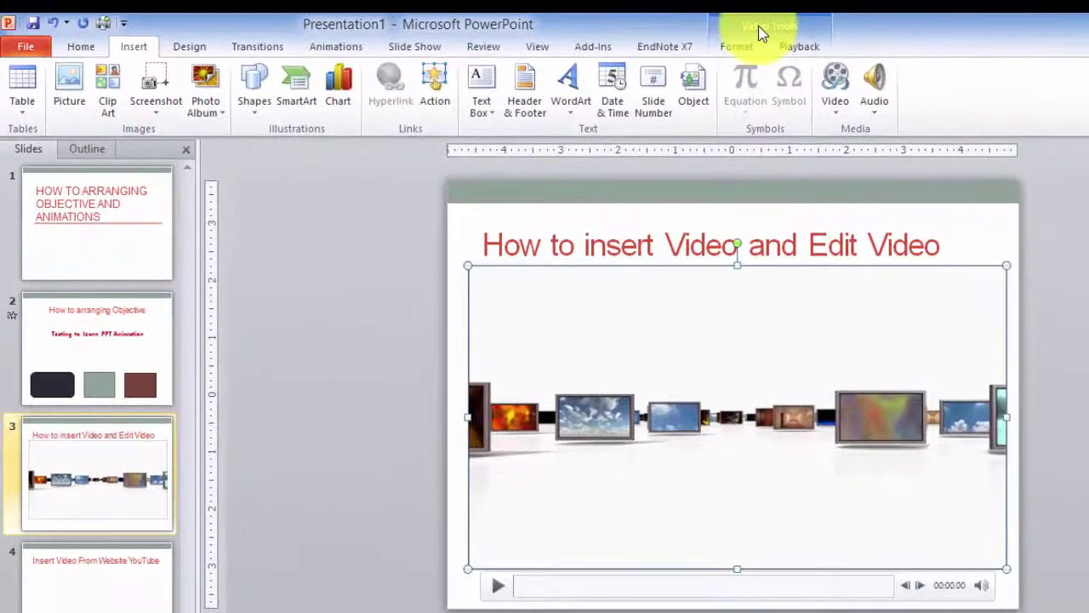
pyautogui.click(762, 32)
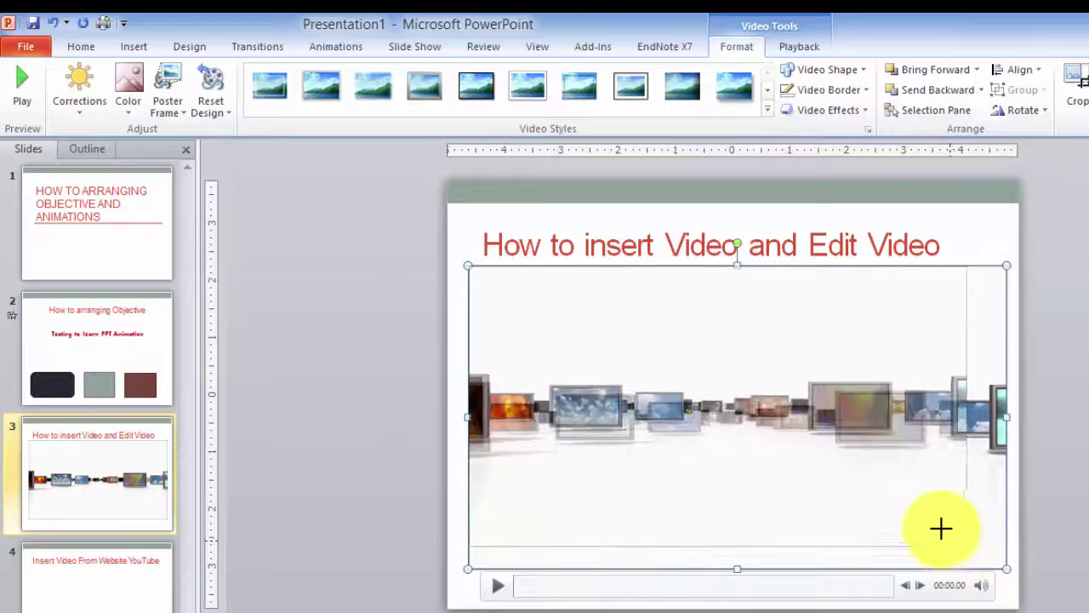
pyautogui.moveTo(1005, 568); pyautogui.dragTo(941, 531)
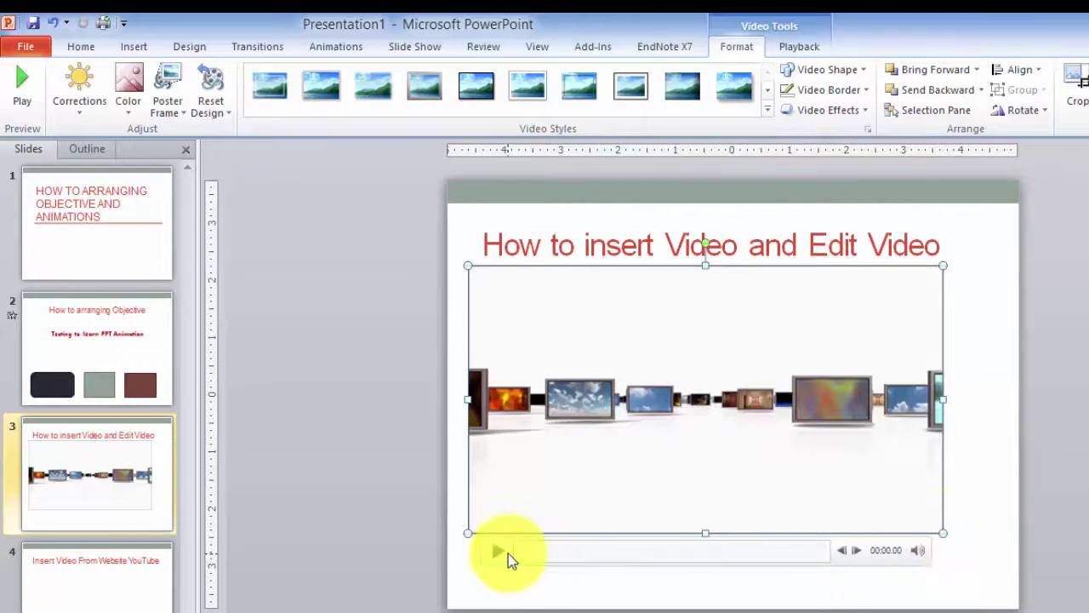
pyautogui.moveTo(545, 413); pyautogui.dragTo(588, 405)
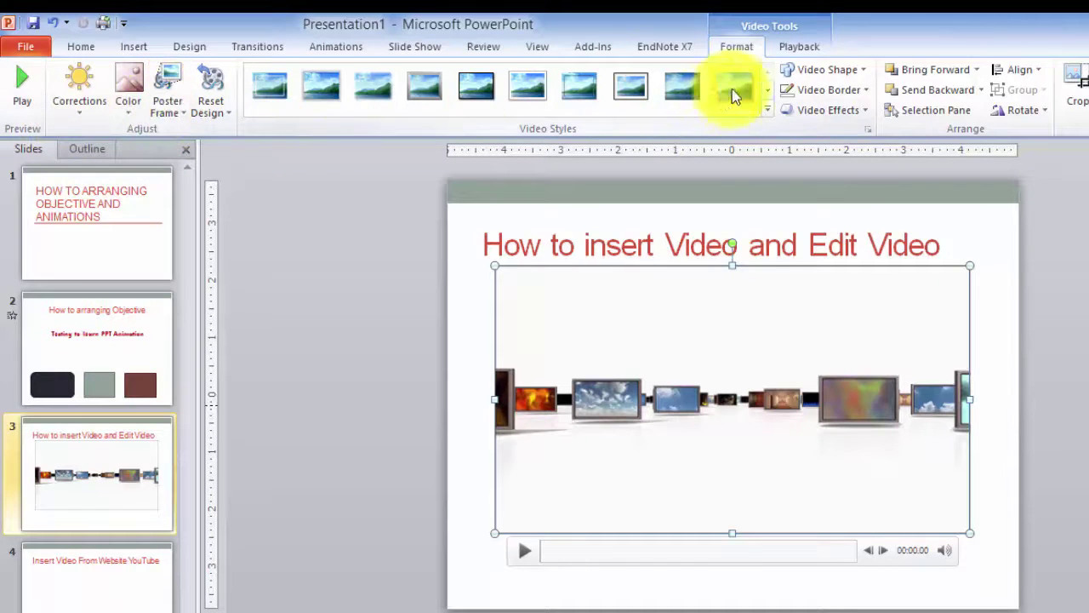
# - Apply an Outer shadow preset from Video Effects to the video
pyautogui.click(854, 111)
pyautogui.moveTo(859, 194)
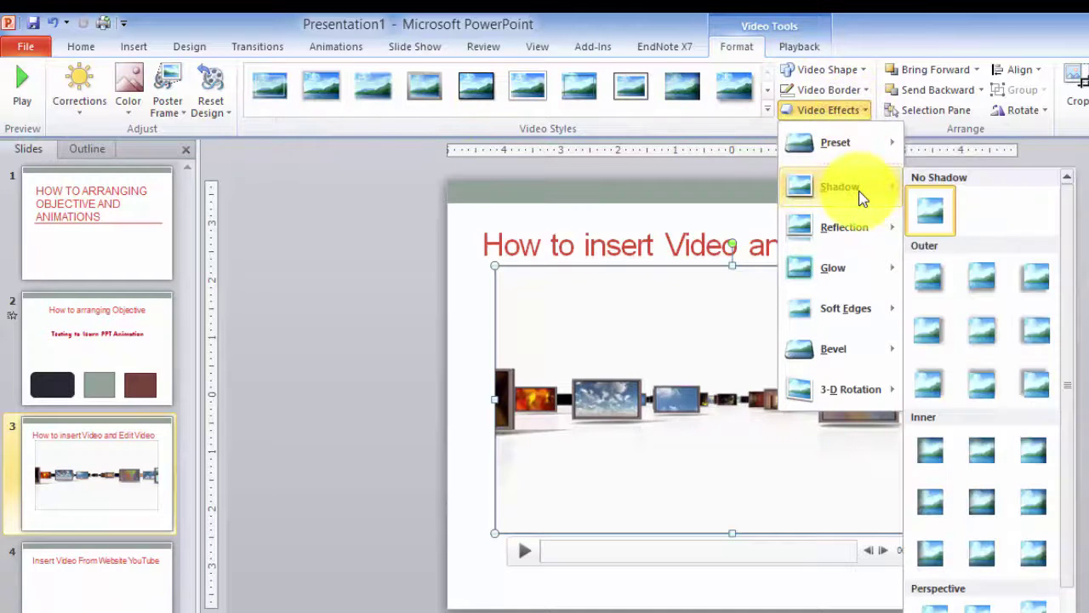
pyautogui.click(976, 281)
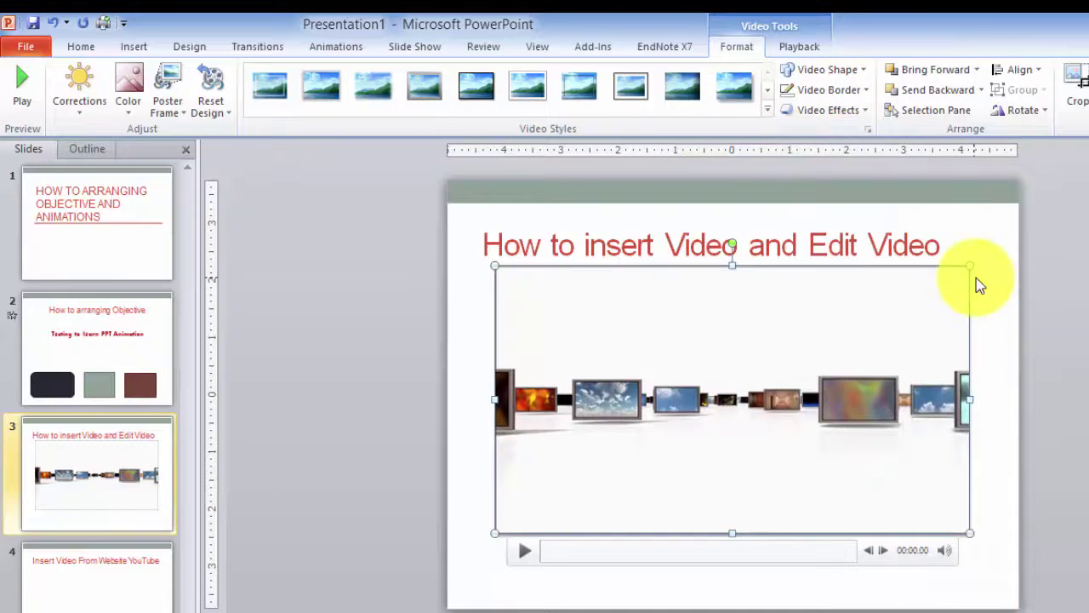
# - Reselect the video and show the Selection Pane listing the slide's objects
pyautogui.click(1004, 384)
pyautogui.click(894, 394)
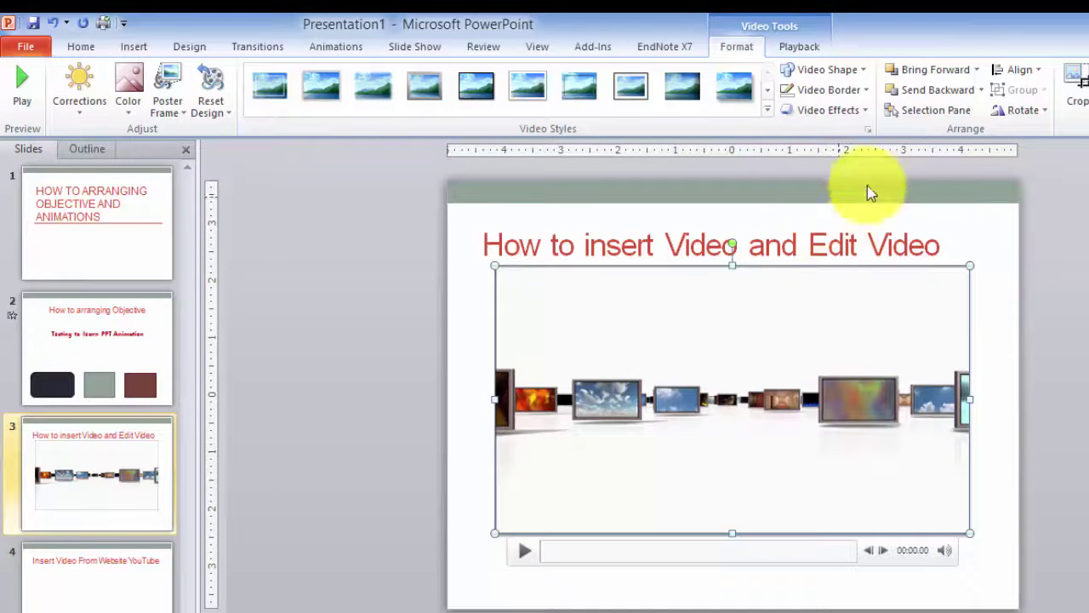
pyautogui.click(922, 114)
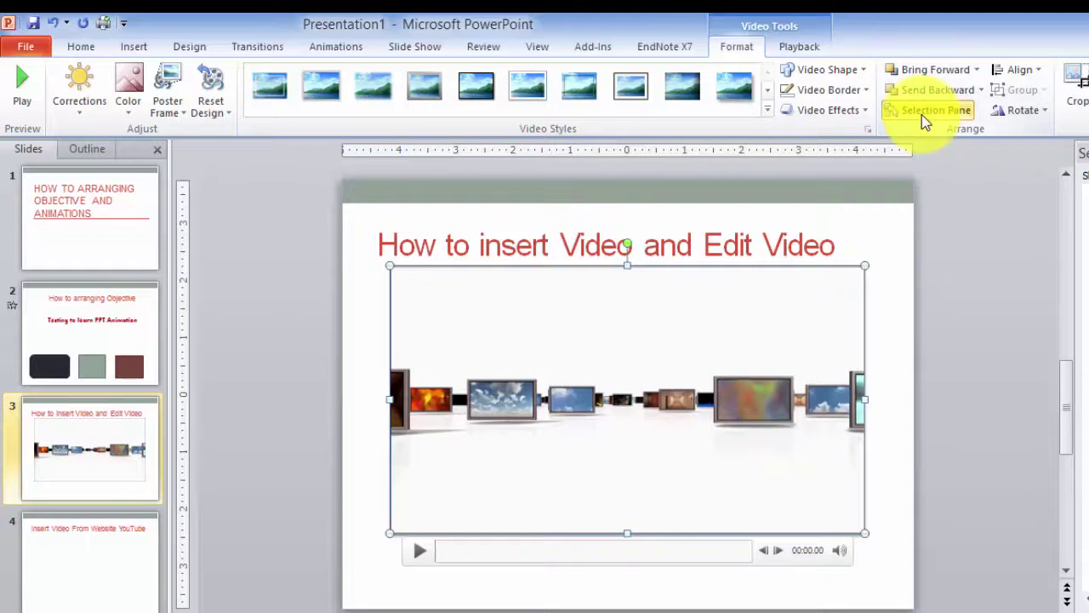
# - Look at the Video Shape and Reset Design choices without applying any, then show Playback settings
pyautogui.click(849, 79)
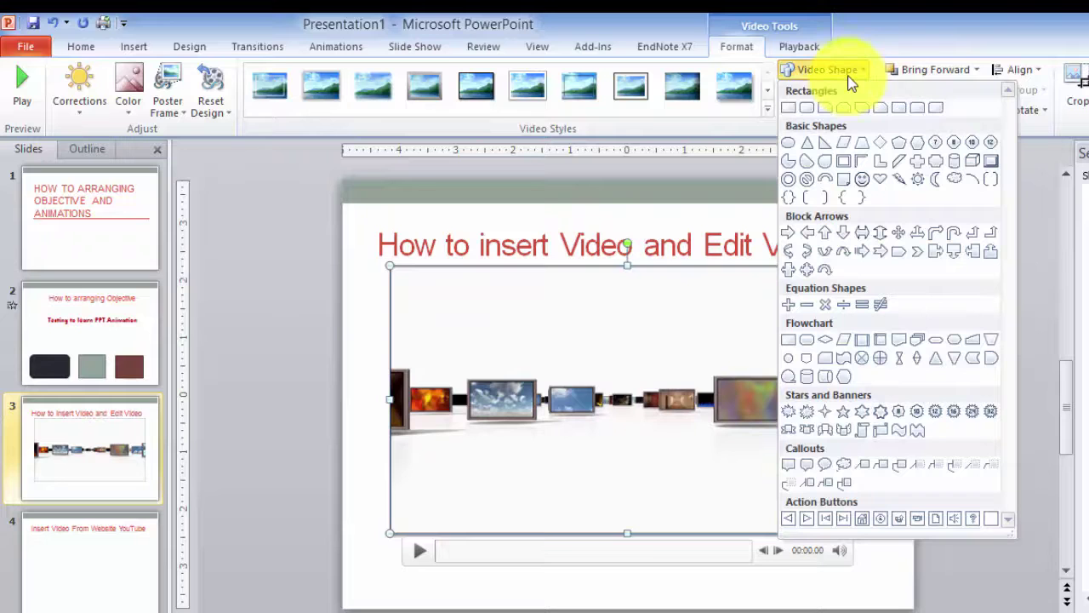
pyautogui.click(889, 43)
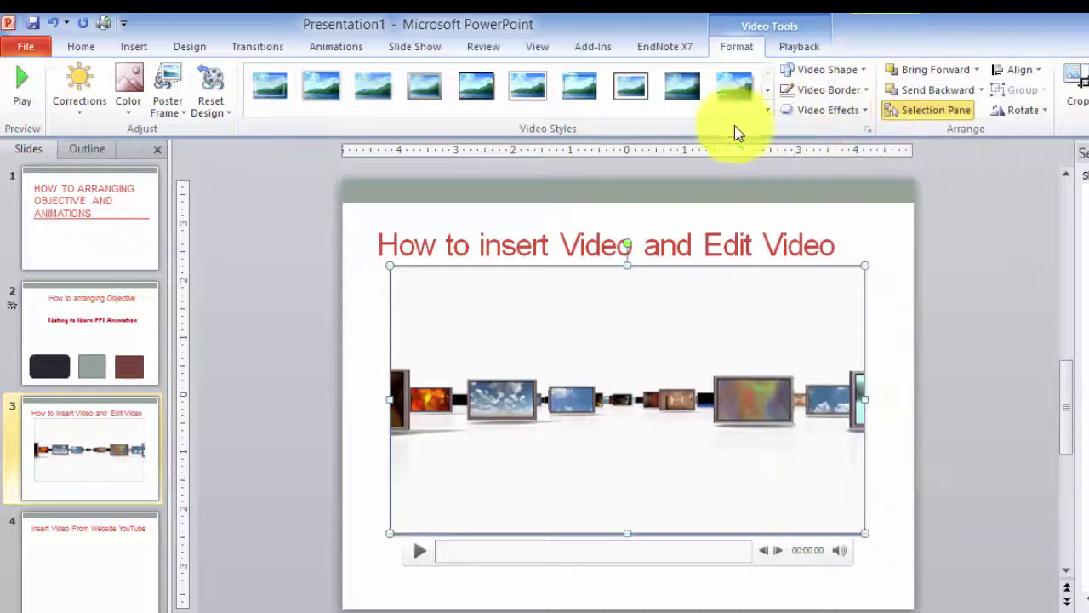
pyautogui.click(216, 113)
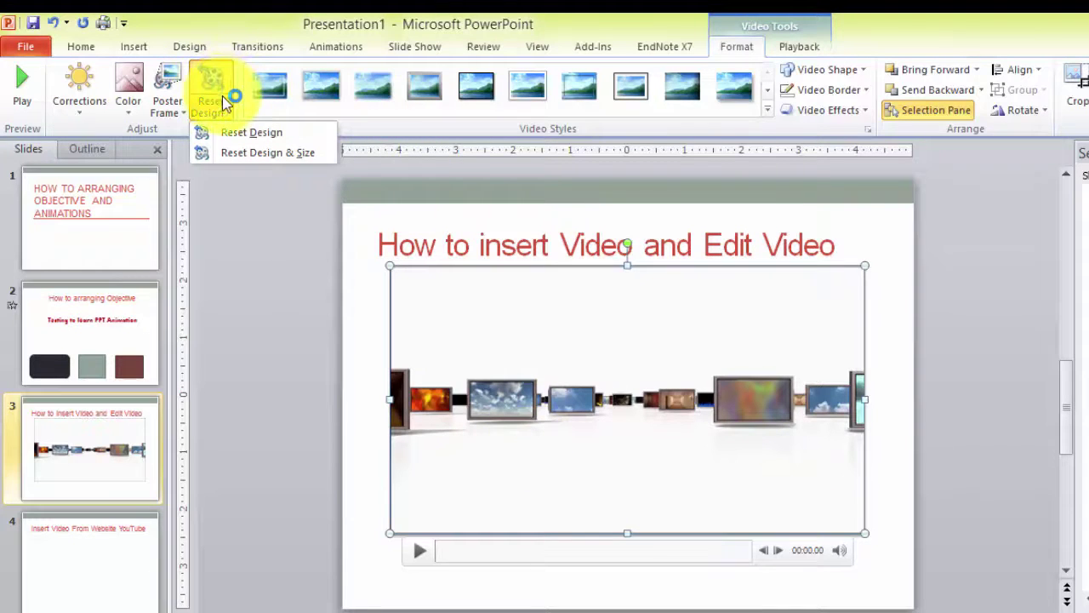
pyautogui.click(542, 19)
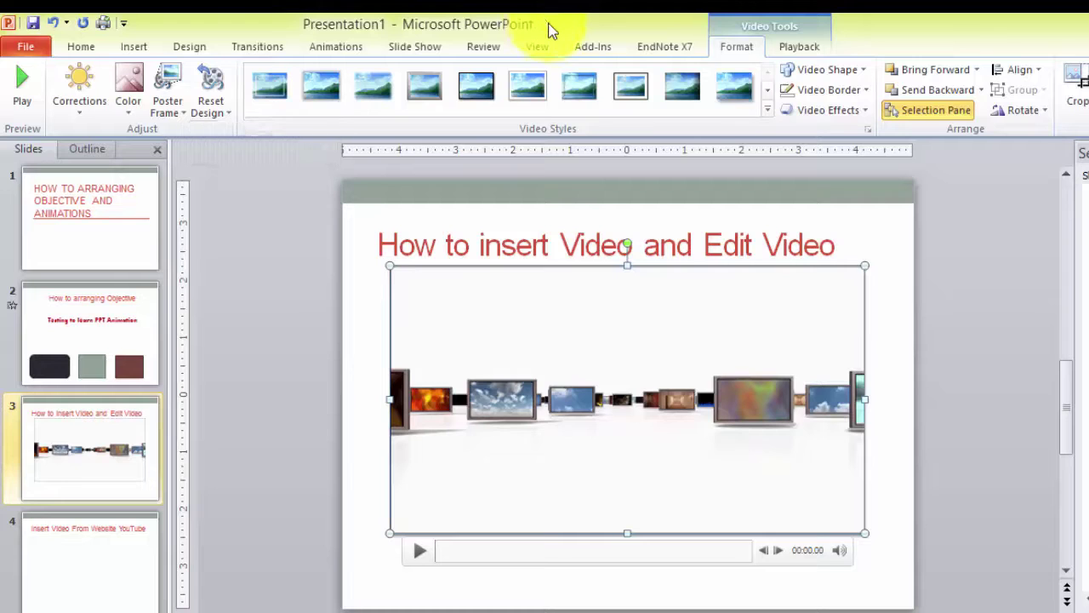
pyautogui.click(800, 49)
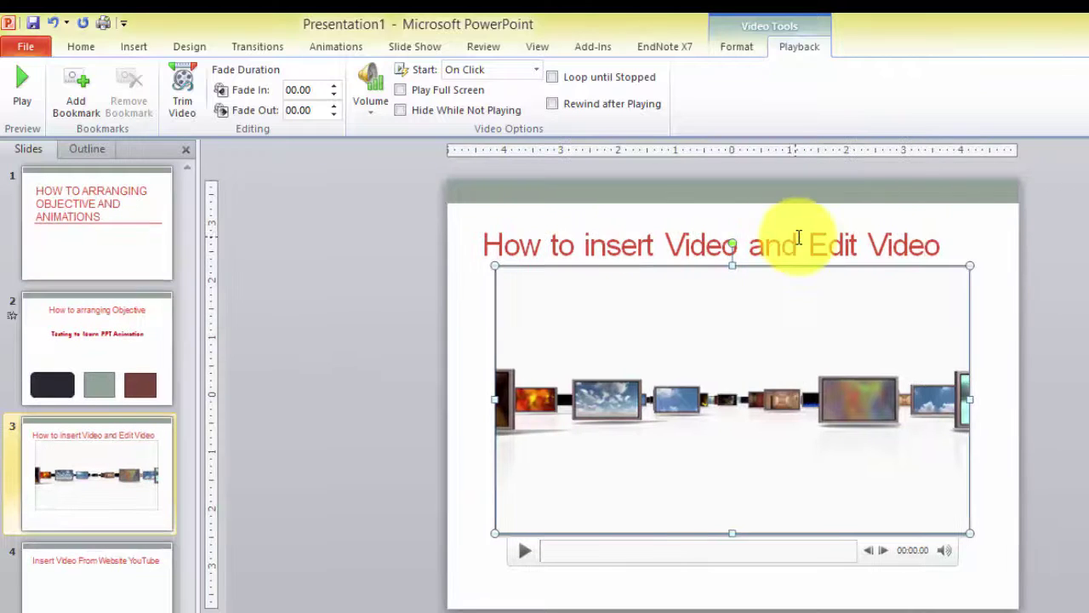
# - Trim the slide 3 video to 03:04.594–10:01.303, leaving a 06:56.708 clip
pyautogui.click(187, 112)
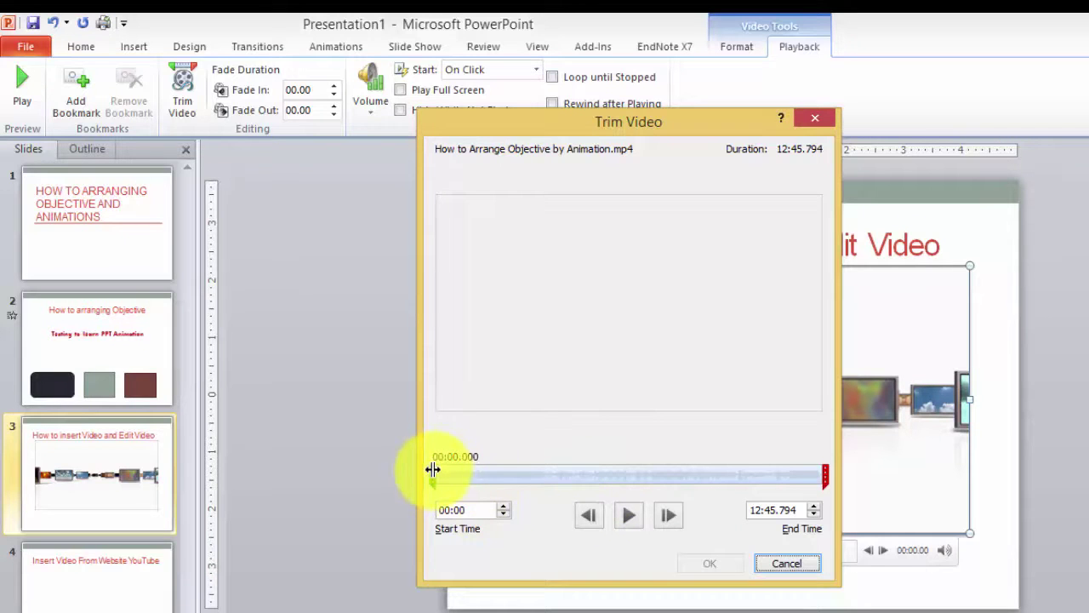
pyautogui.moveTo(432, 469); pyautogui.dragTo(468, 476)
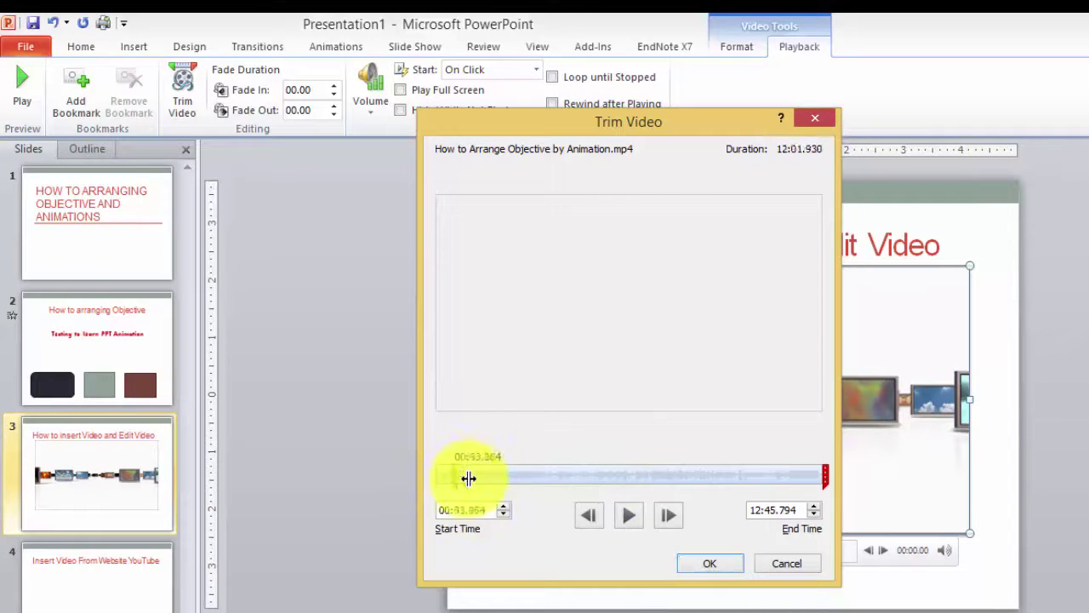
pyautogui.moveTo(637, 122); pyautogui.dragTo(405, 109)
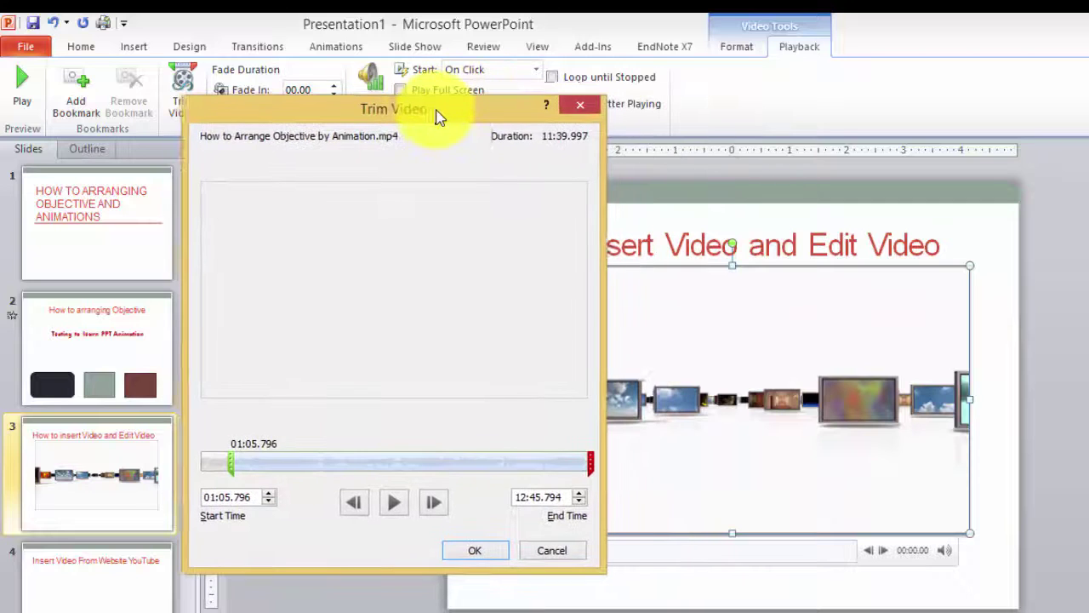
pyautogui.moveTo(593, 462); pyautogui.dragTo(518, 462)
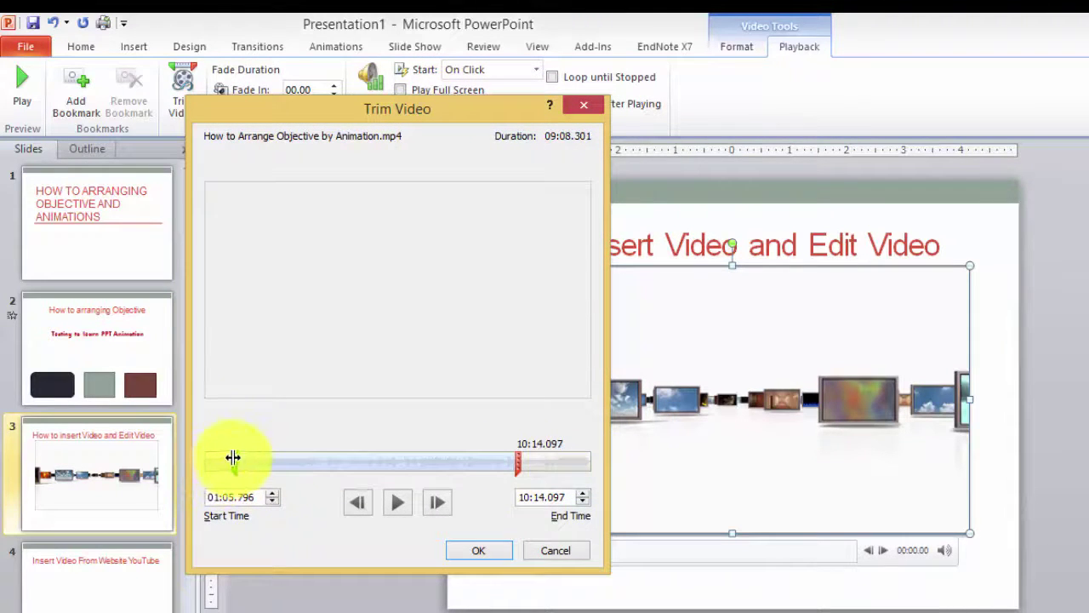
pyautogui.moveTo(234, 460); pyautogui.dragTo(292, 460)
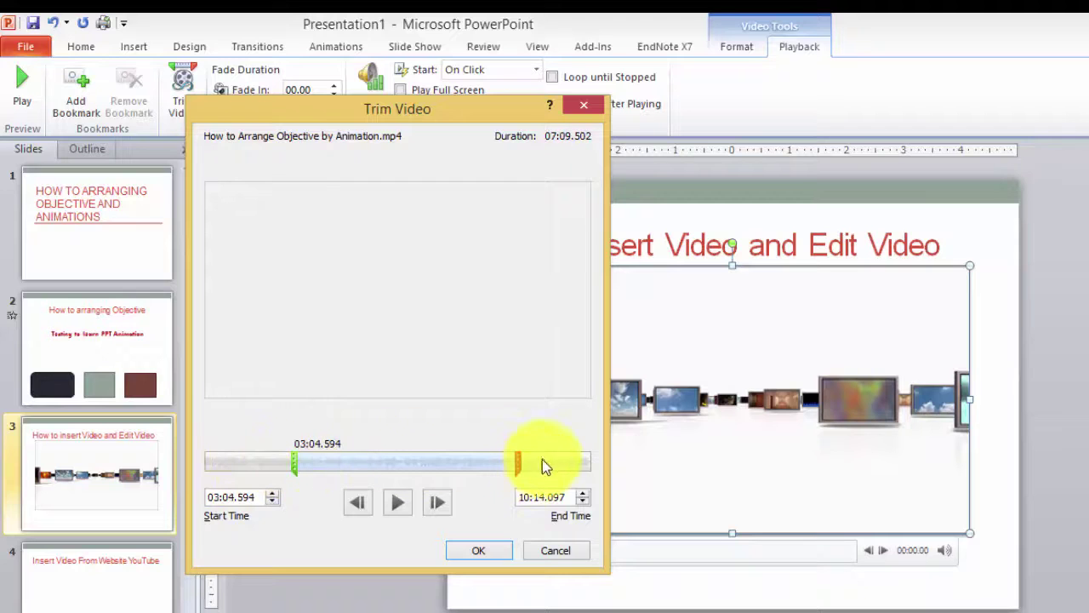
pyautogui.moveTo(520, 462); pyautogui.dragTo(512, 462)
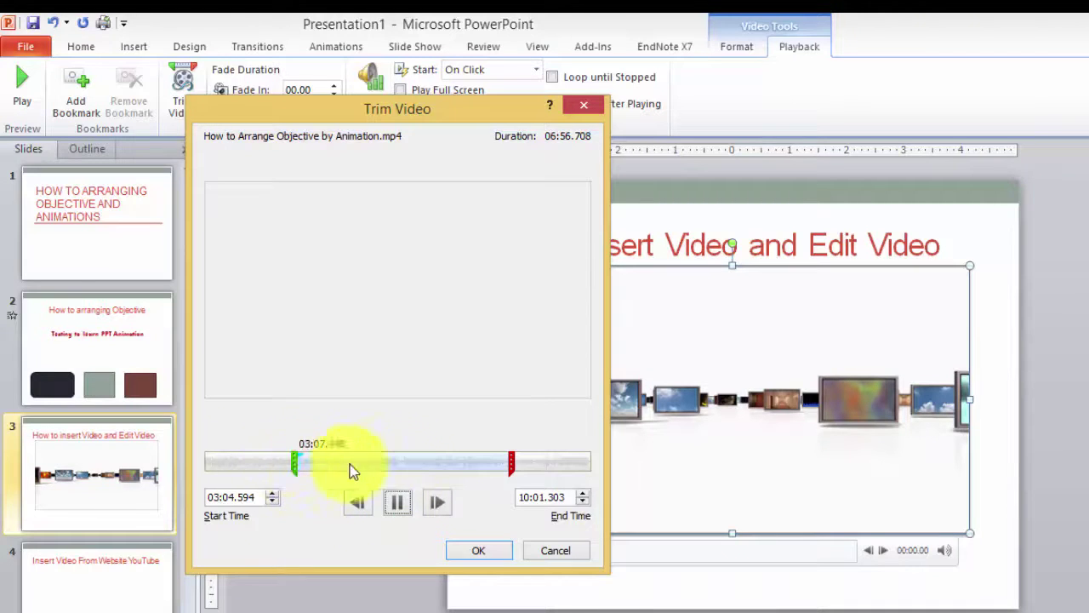
pyautogui.click(479, 549)
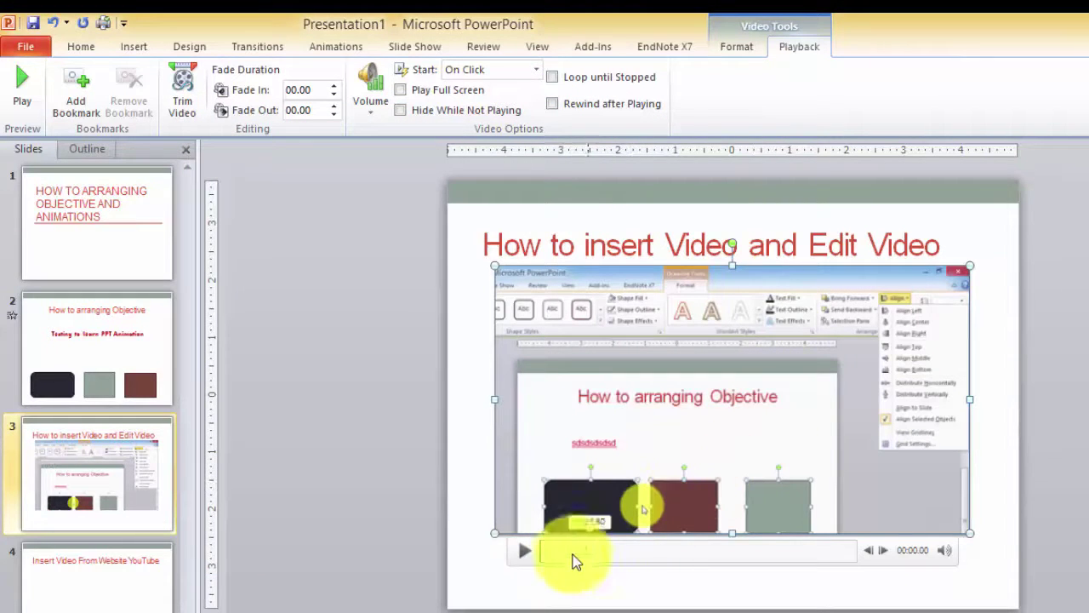
pyautogui.click(529, 553)
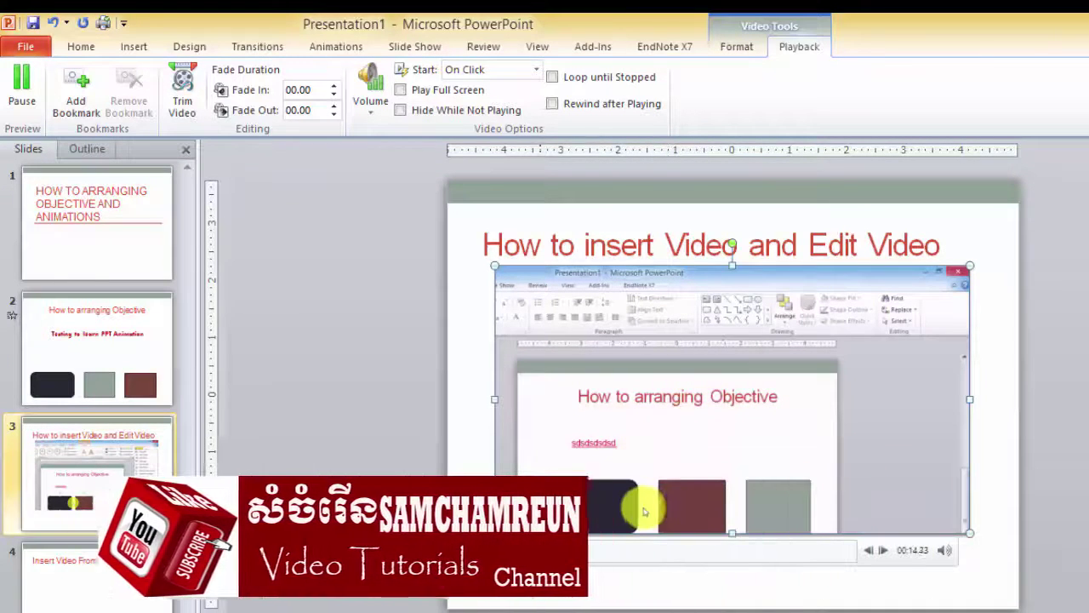
pyautogui.click(526, 551)
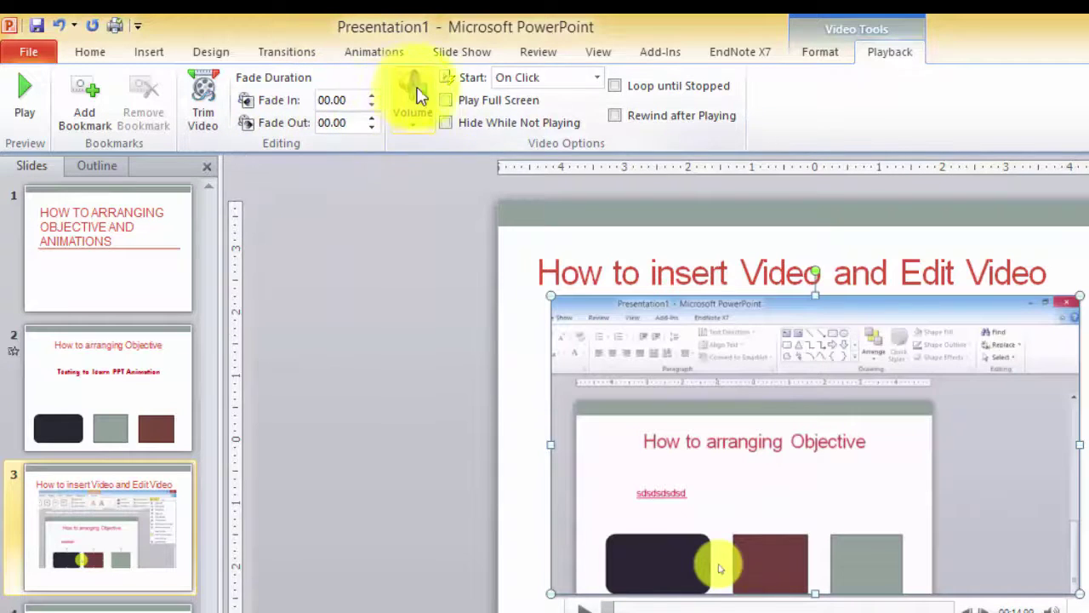
# - Look at the video's Volume level choices, then close the list unchanged
pyautogui.click(423, 124)
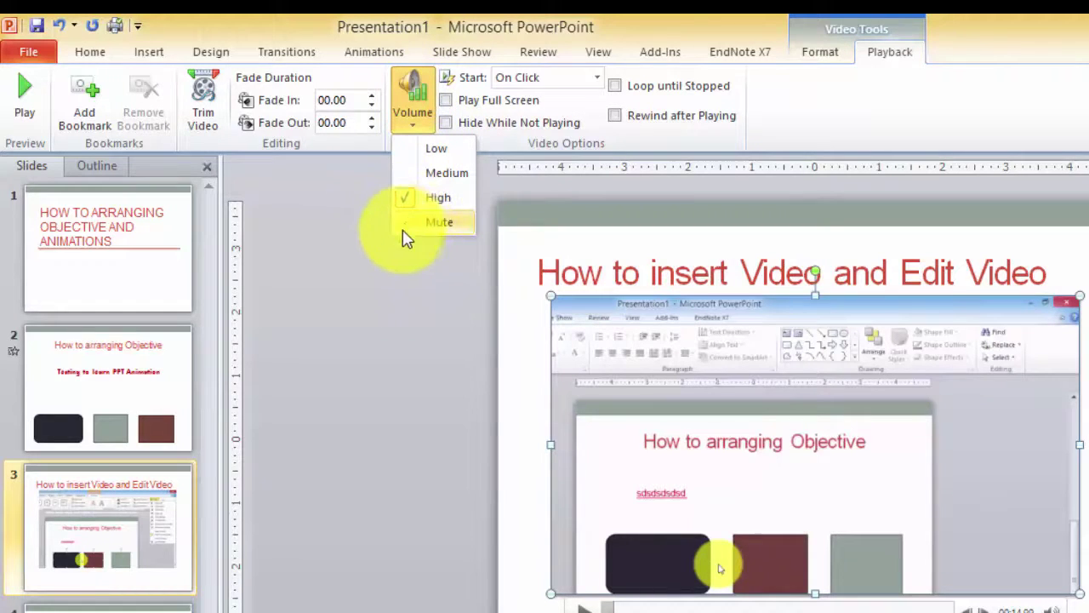
pyautogui.click(390, 257)
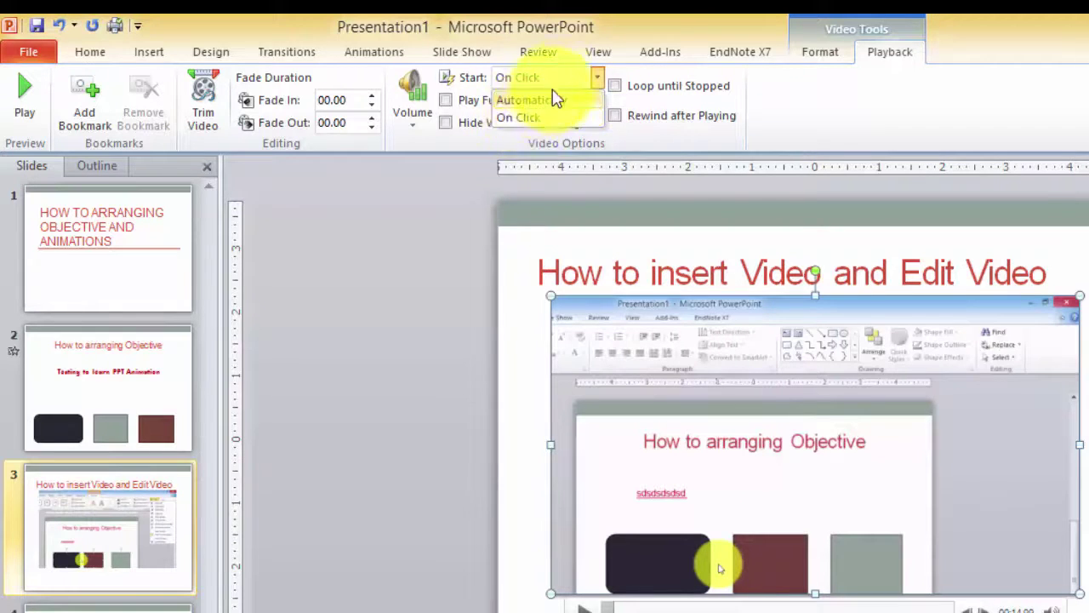
# - Close the Start choices with the video still set to start On Click
pyautogui.click(606, 122)
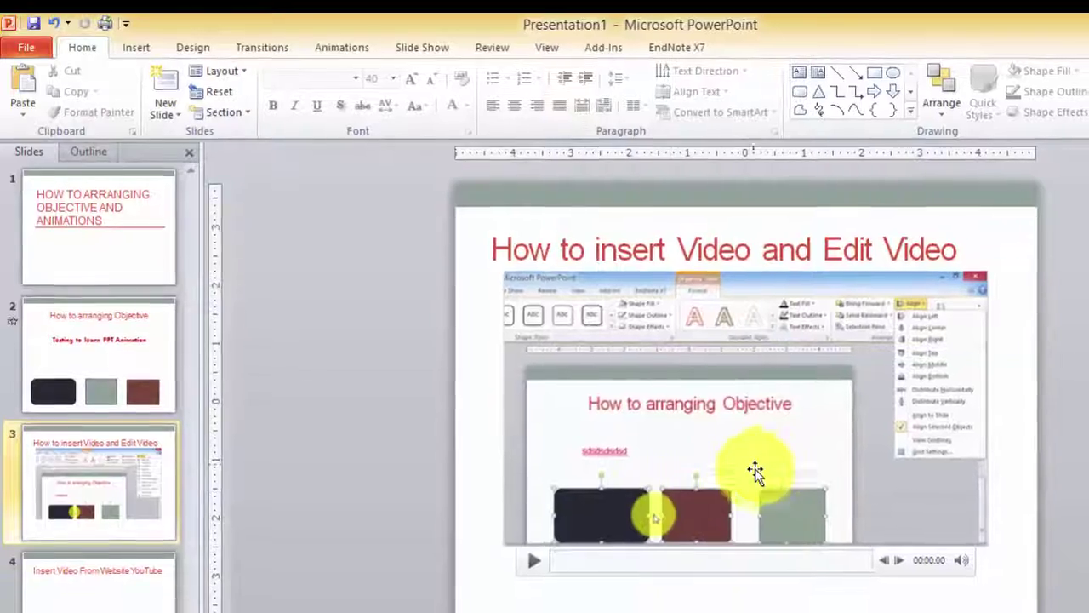
# - Page down to the still-empty slide 4, 'Insert Video From Website YouTube'
pyautogui.press('pagedown')
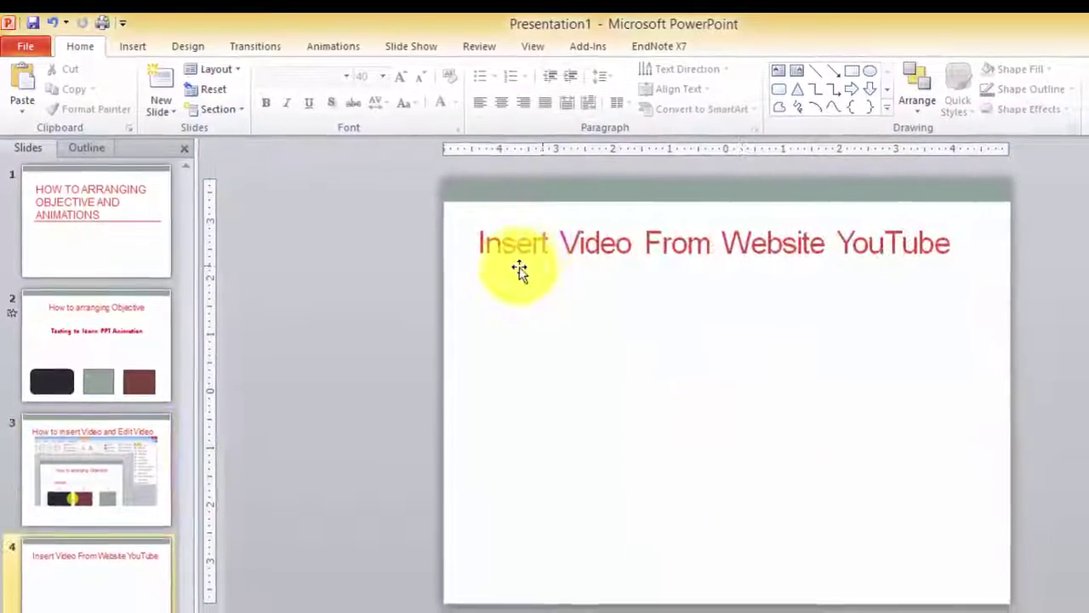